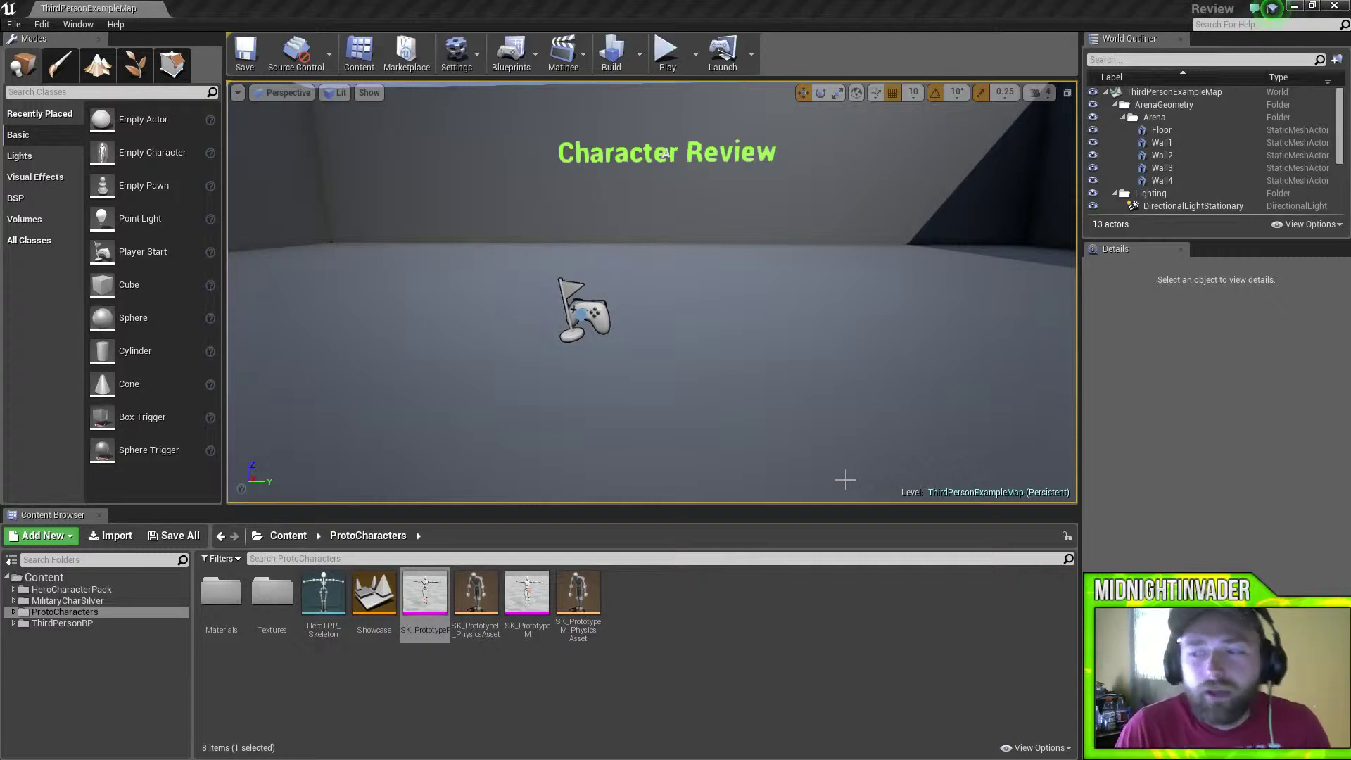
click(67, 578)
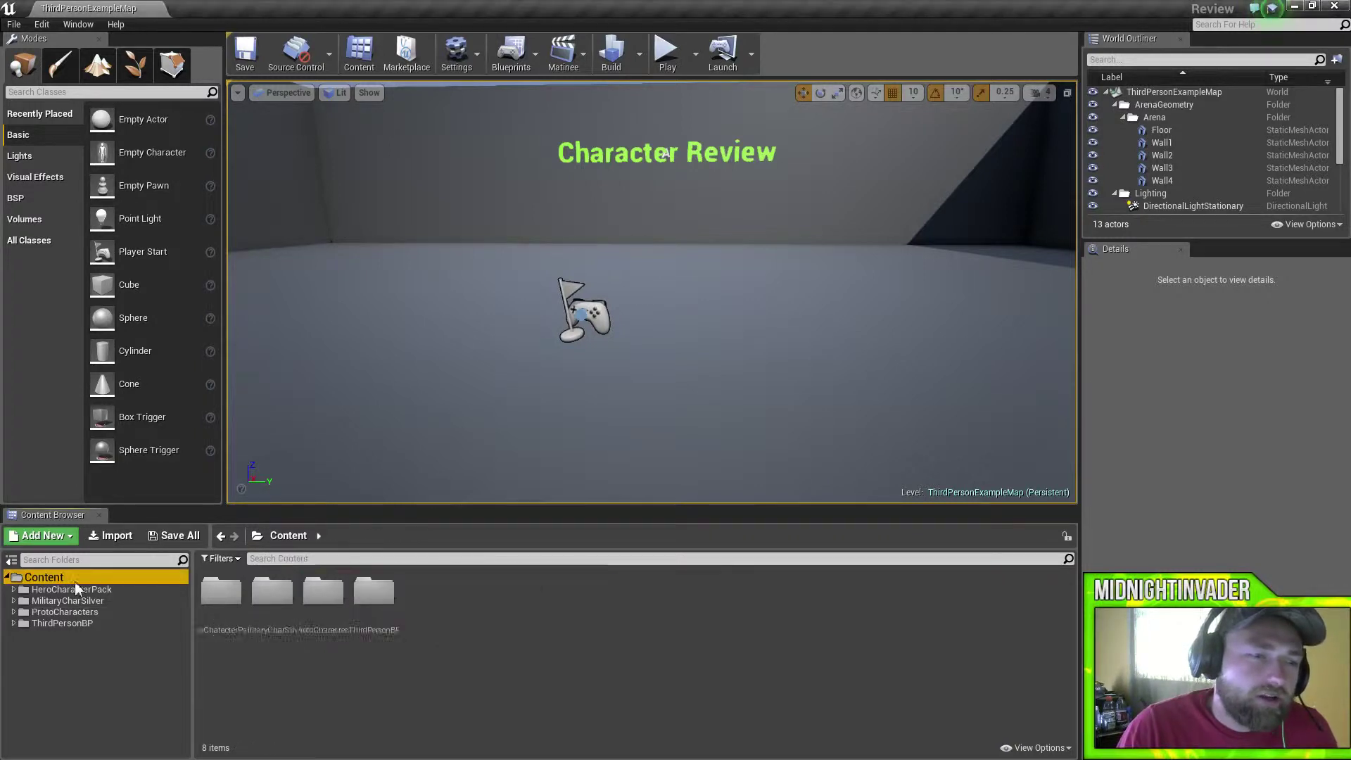
right_drag(623, 333, 651, 327)
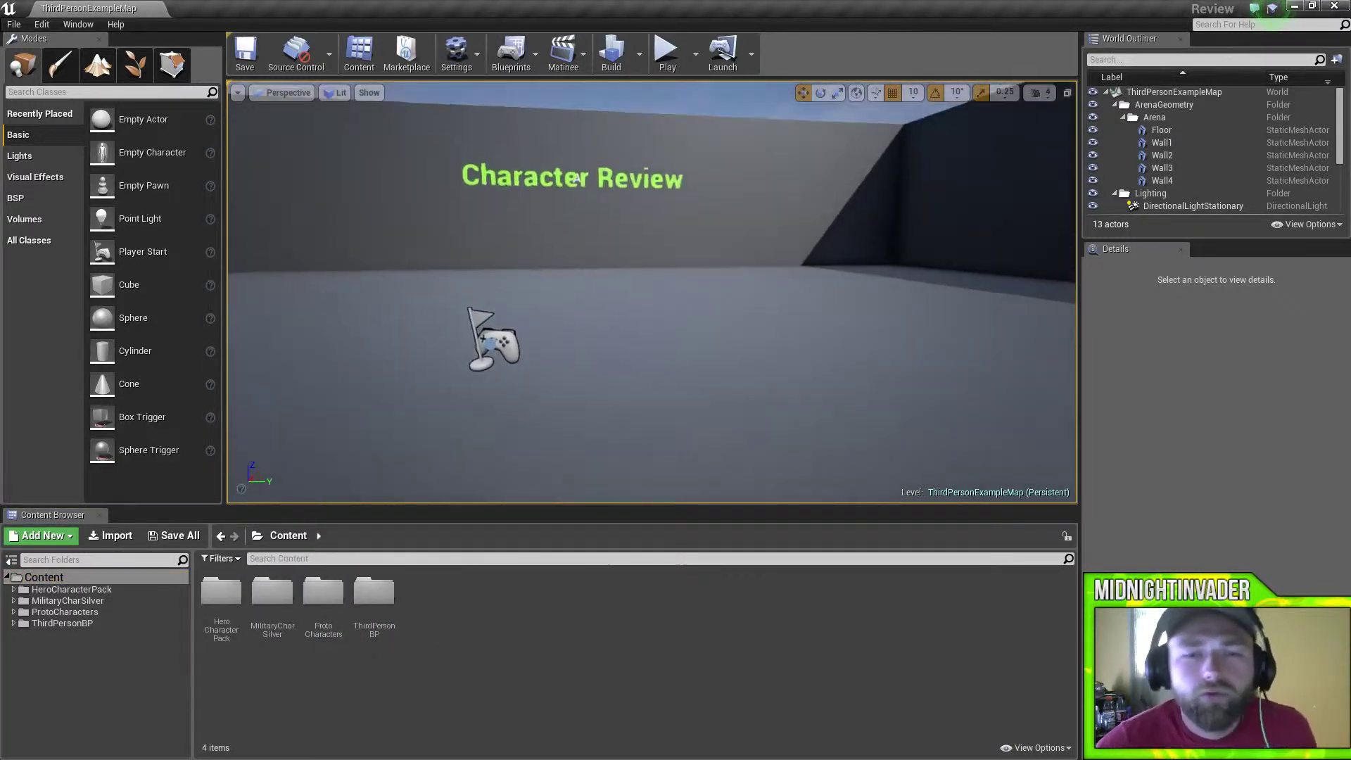
right_drag(576, 179, 633, 160)
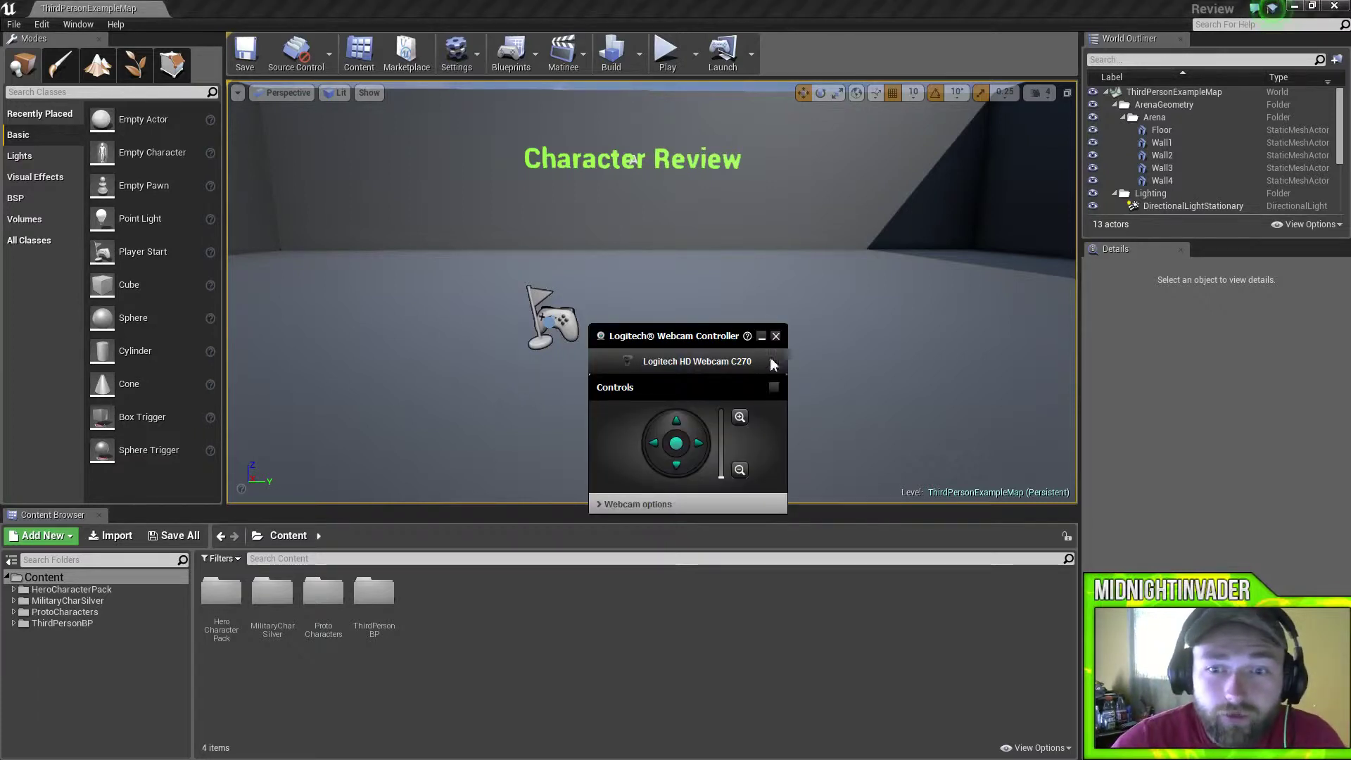
click(775, 336)
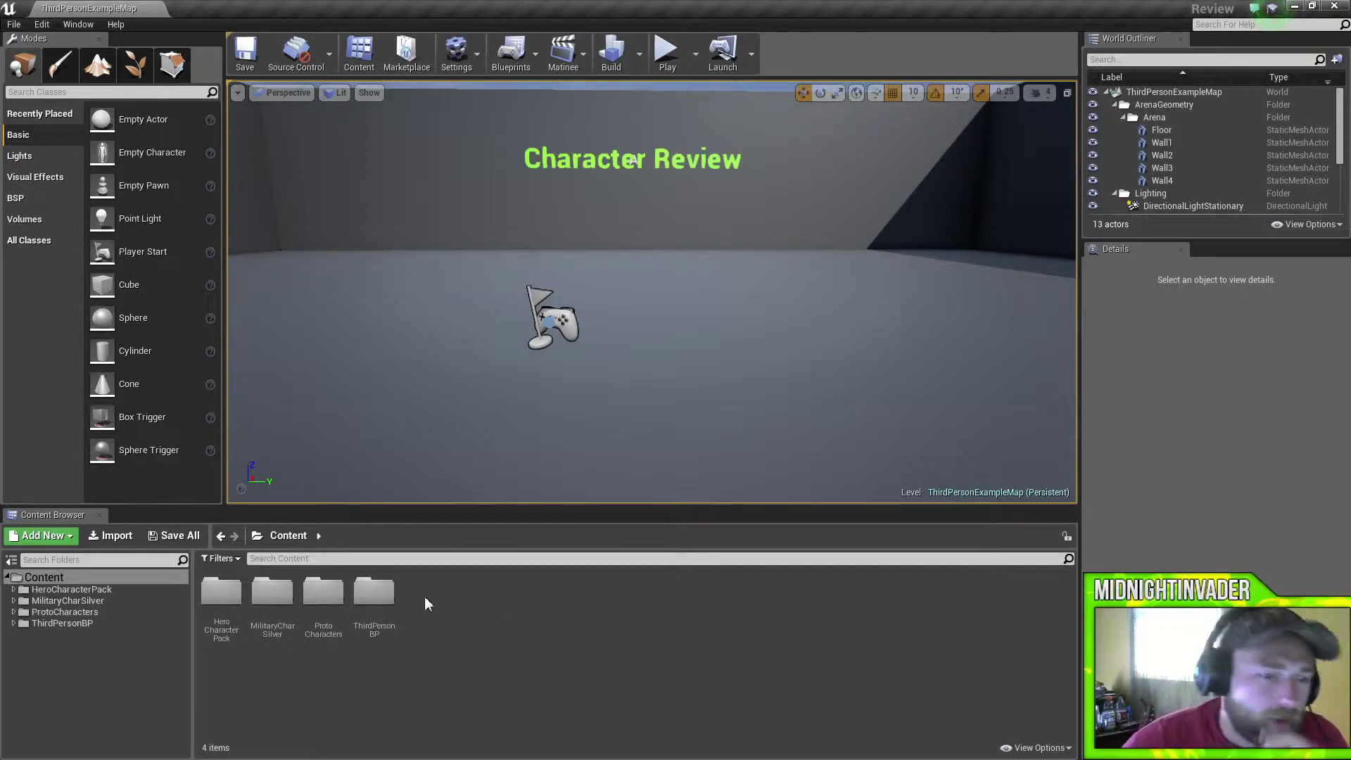
Open the SK_PrototypeM skeletal mesh from the ProtoCharacters folder, inspect the male model up close, and close its editor.
click(77, 613)
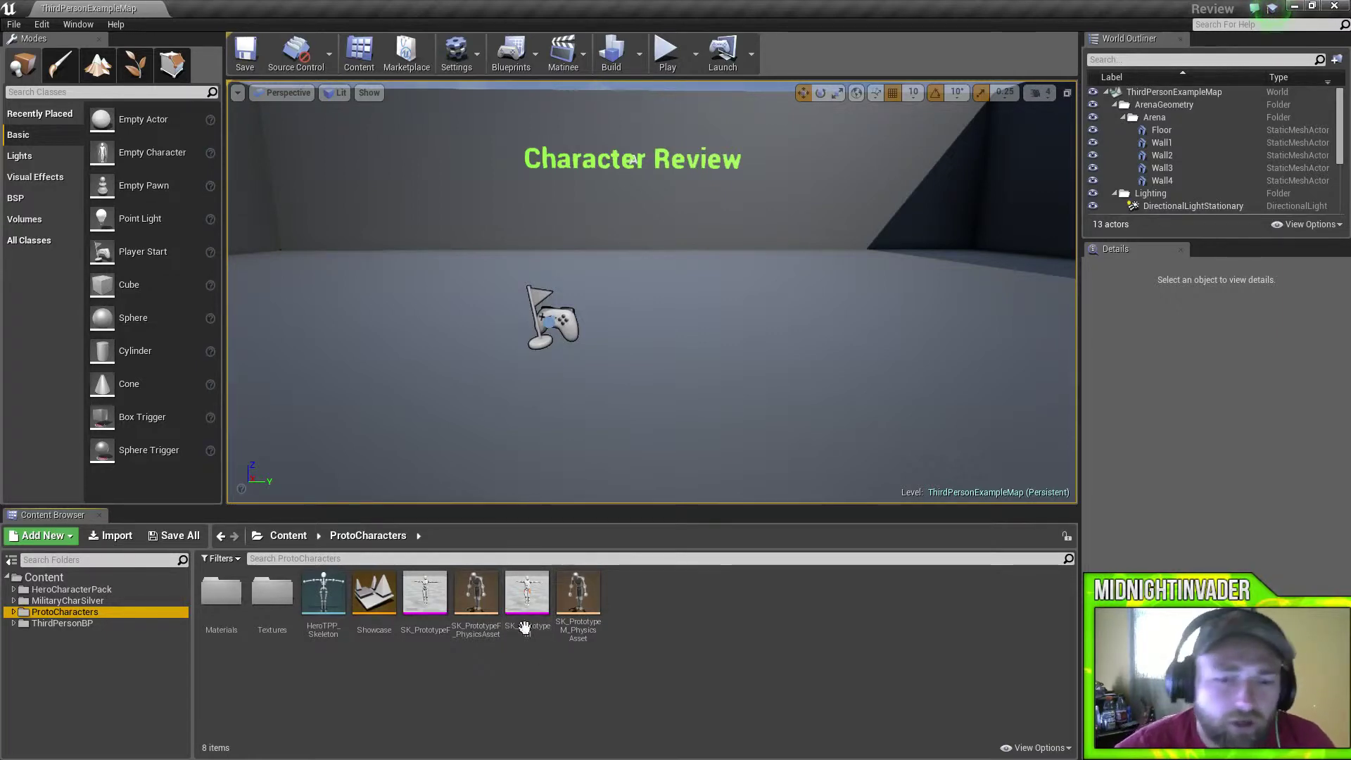
double_click(525, 597)
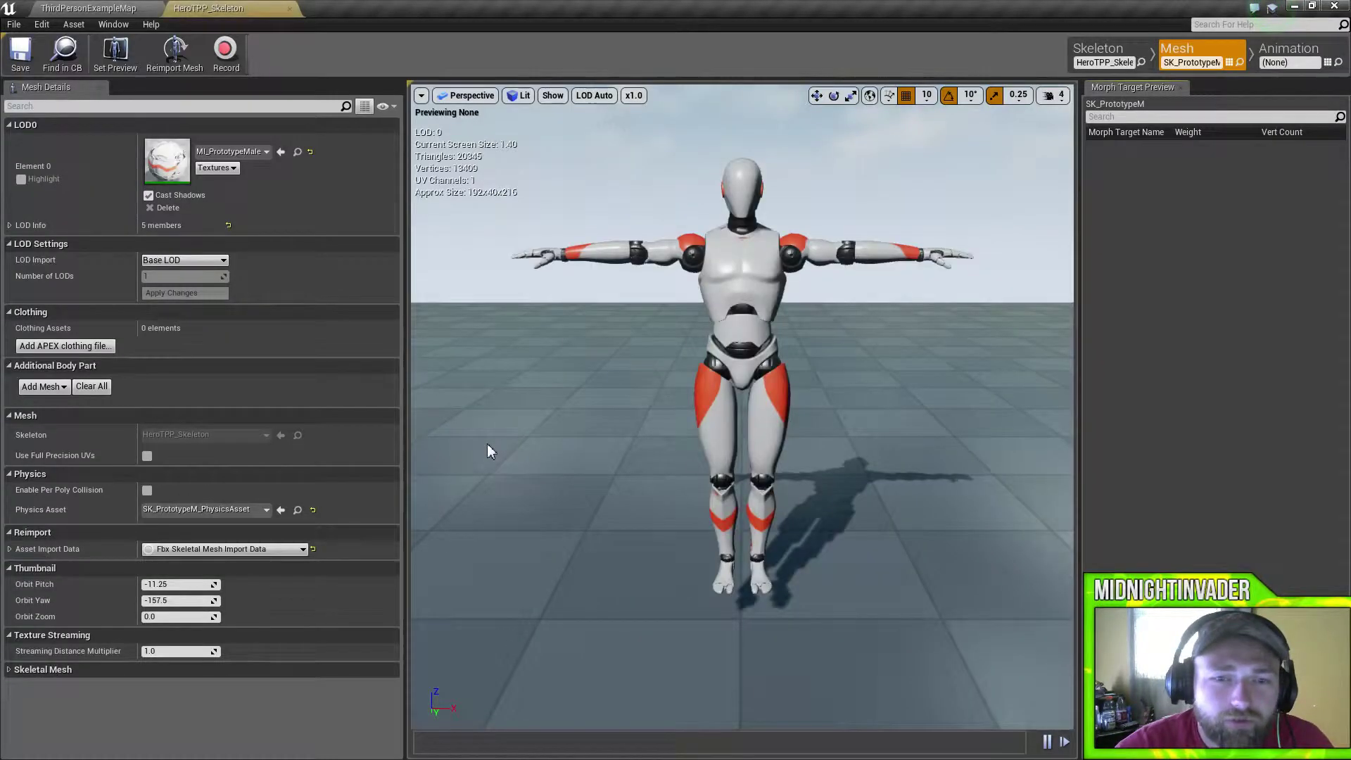
mouse_move(505, 465)
mouse_down()
mouse_move(577, 430)
mouse_move(505, 467)
mouse_up()
drag(781, 281, 781, 248)
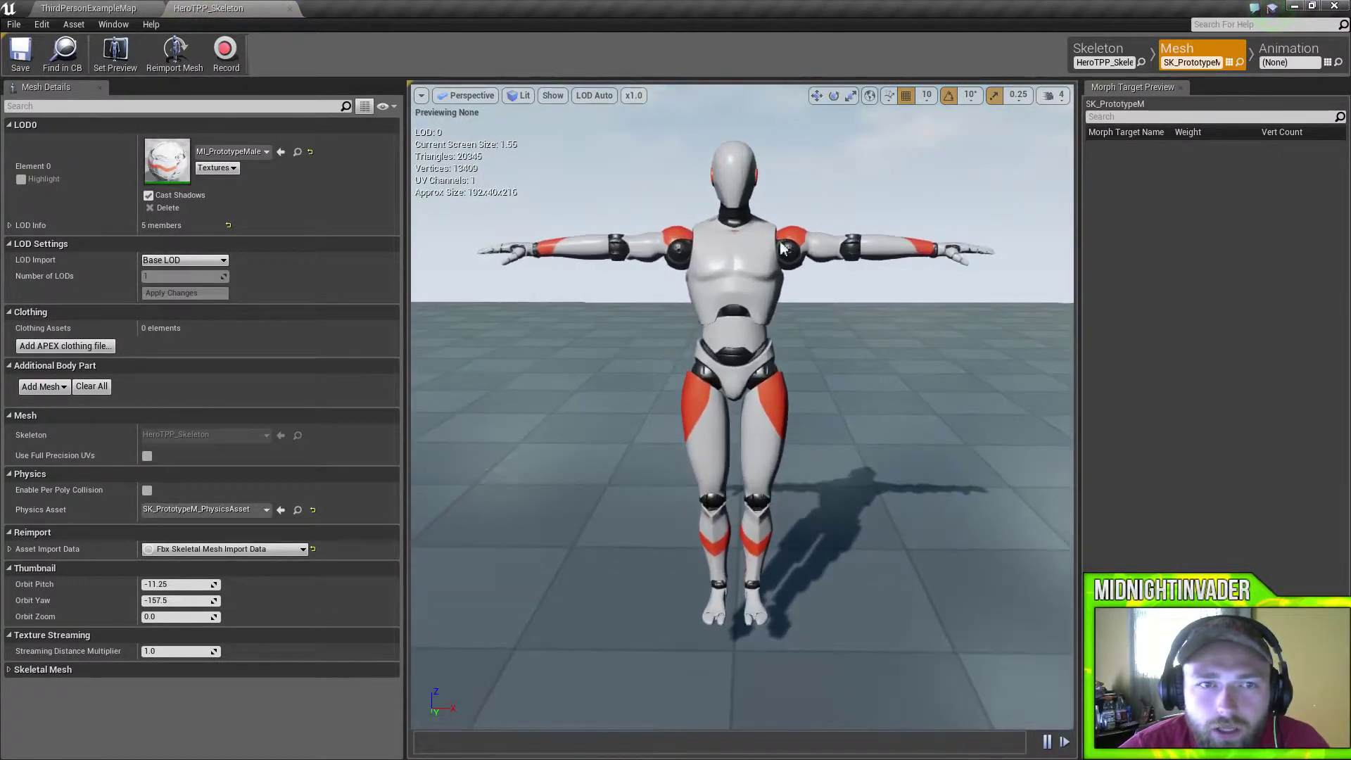
click(290, 9)
Open the SK_PrototypeF skeletal mesh, inspect the female model up close, and close its editor.
double_click(426, 604)
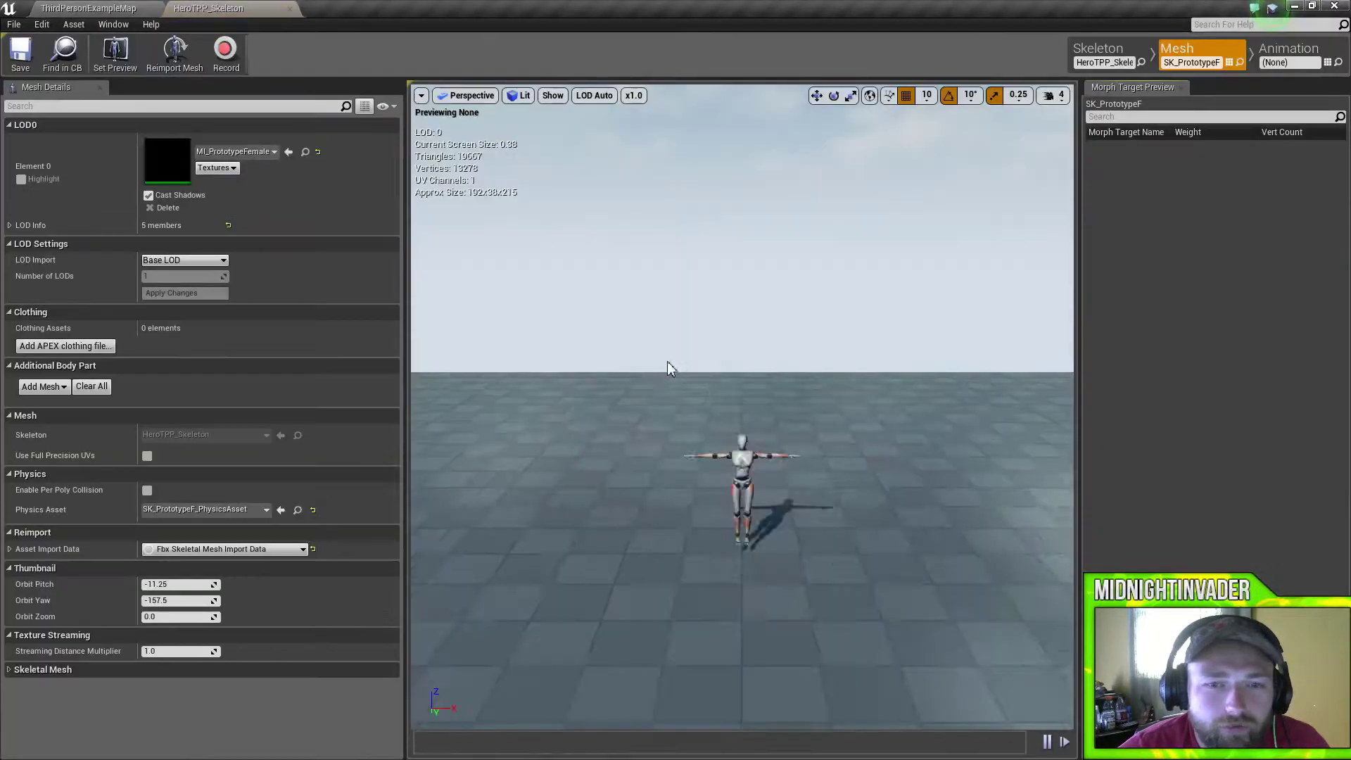
mouse_move(759, 356)
mouse_down()
mouse_move(770, 351)
mouse_move(771, 377)
mouse_move(767, 331)
mouse_move(799, 325)
mouse_move(804, 352)
mouse_move(785, 358)
mouse_up()
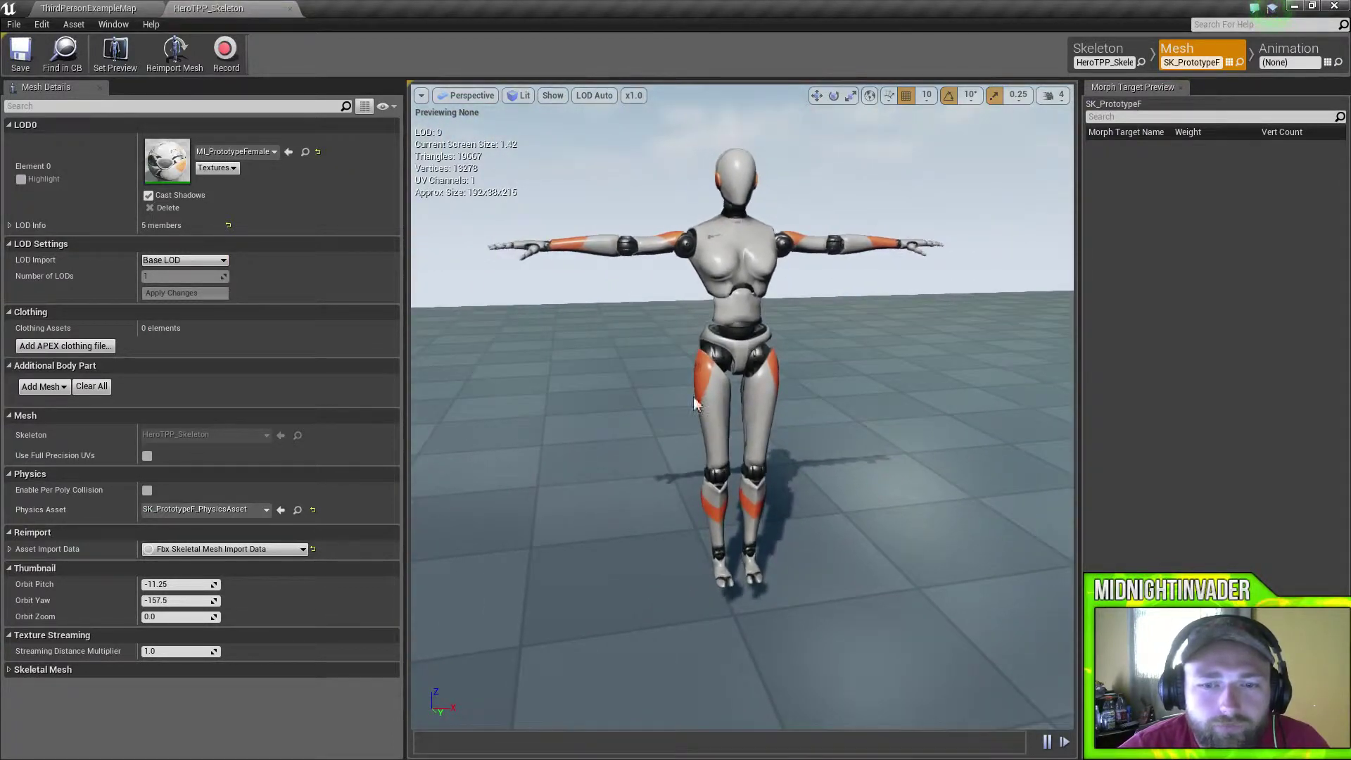
click(289, 9)
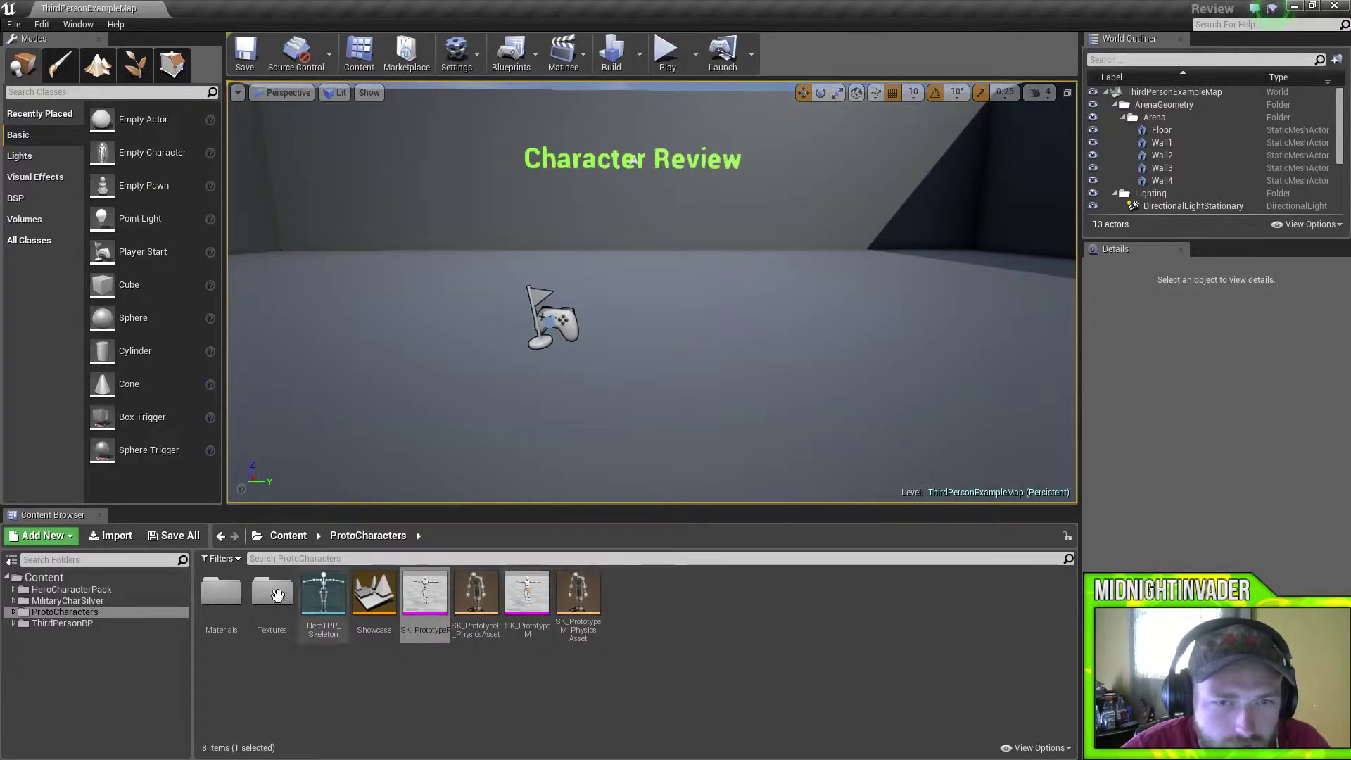
Look through the ThirdPersonBP subfolders, view the ThirdPersonCharacter blueprint, and return to the level.
click(88, 603)
click(75, 624)
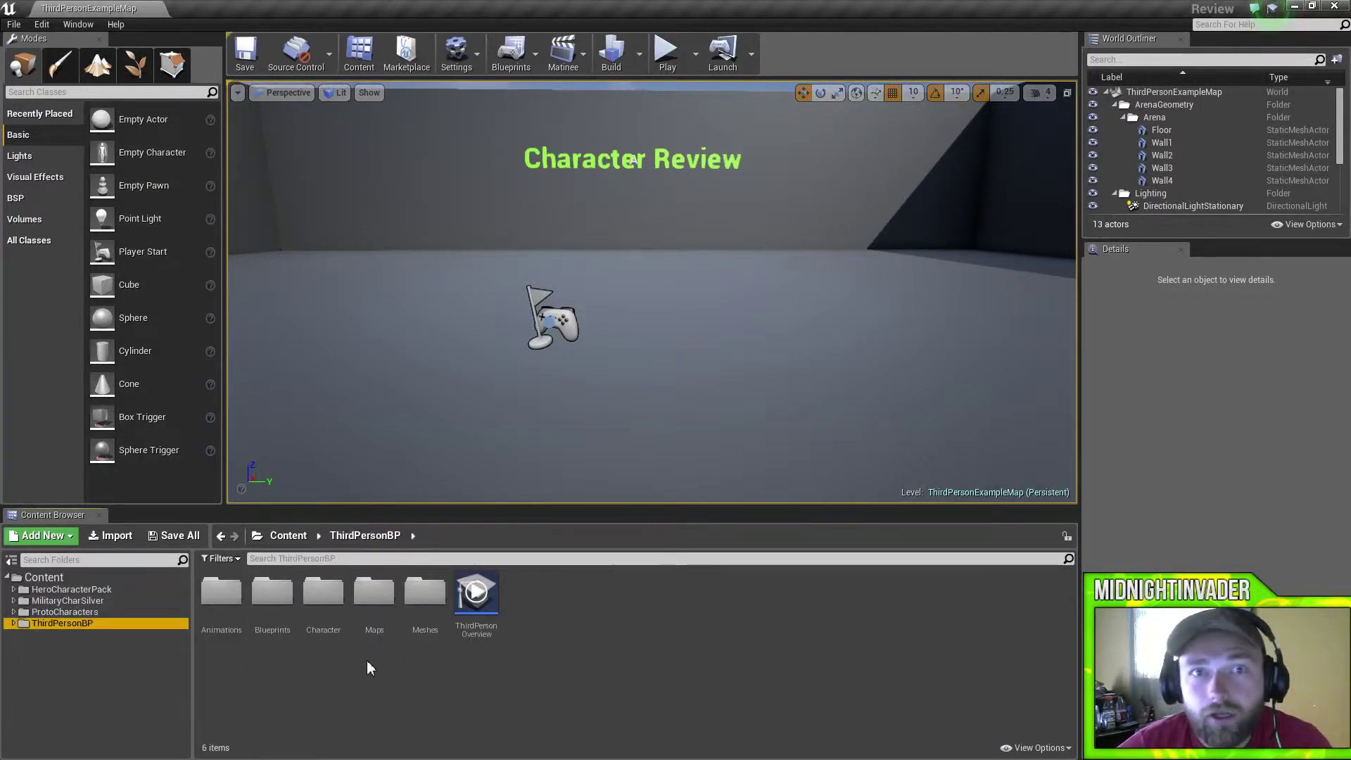
double_click(323, 592)
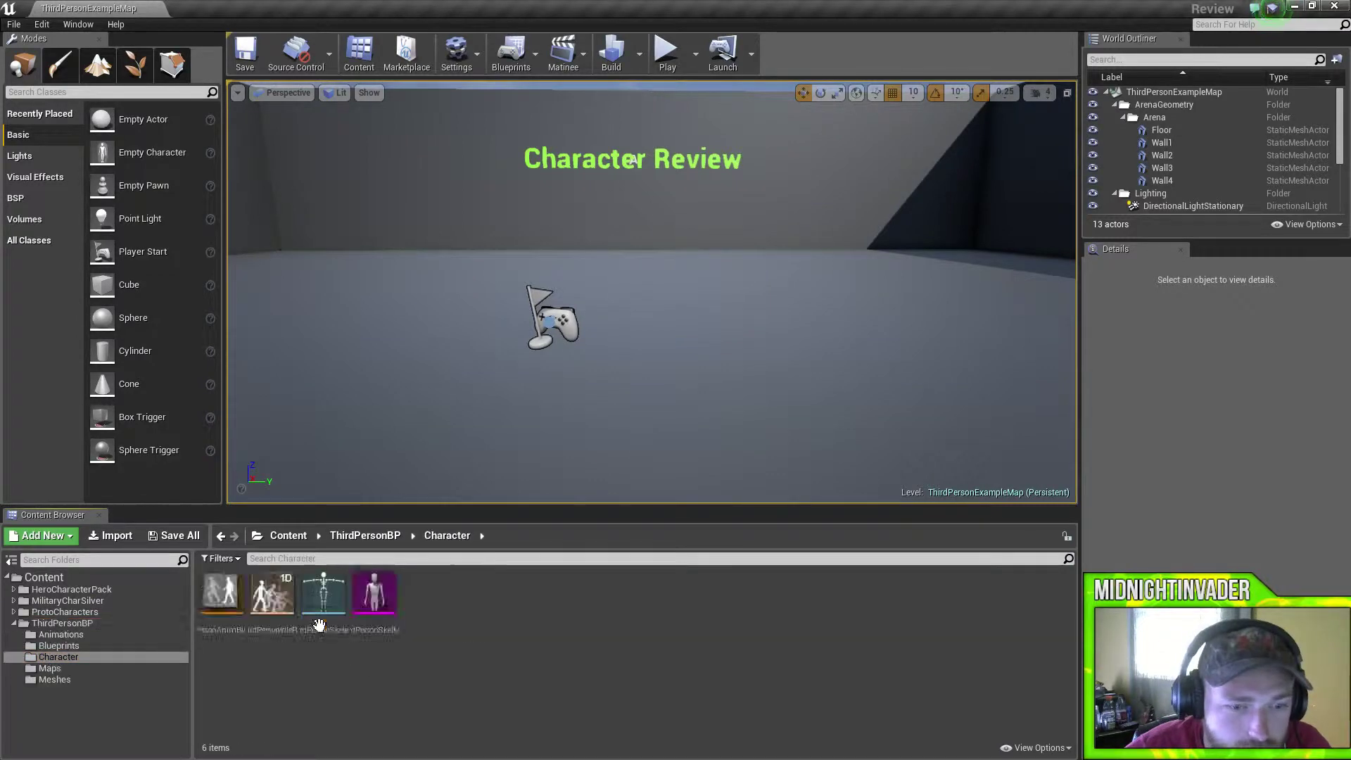
click(94, 642)
double_click(216, 610)
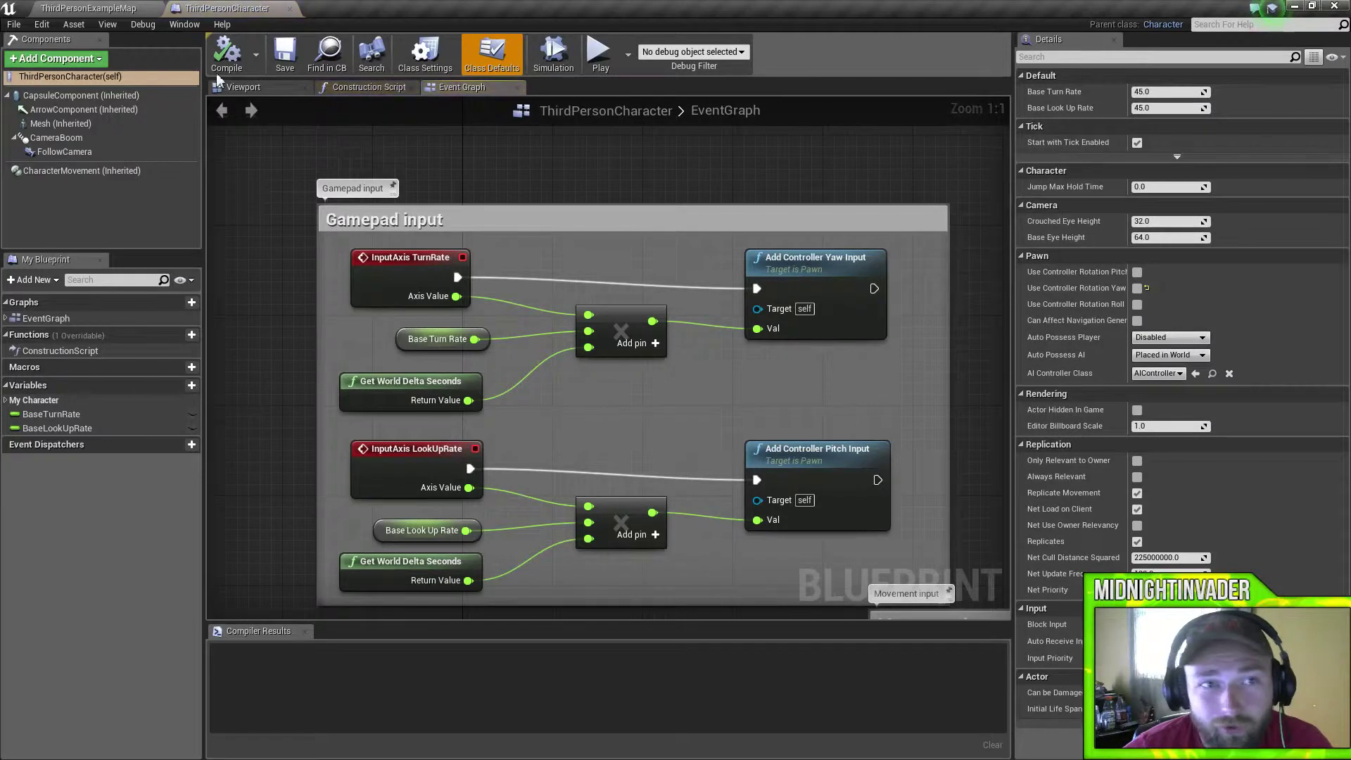
click(122, 9)
Delete HeroTPP_Skeleton from the ProtoCharacters folder, replacing its references with ThirdPersonSkeleton and saving the affected assets.
click(78, 610)
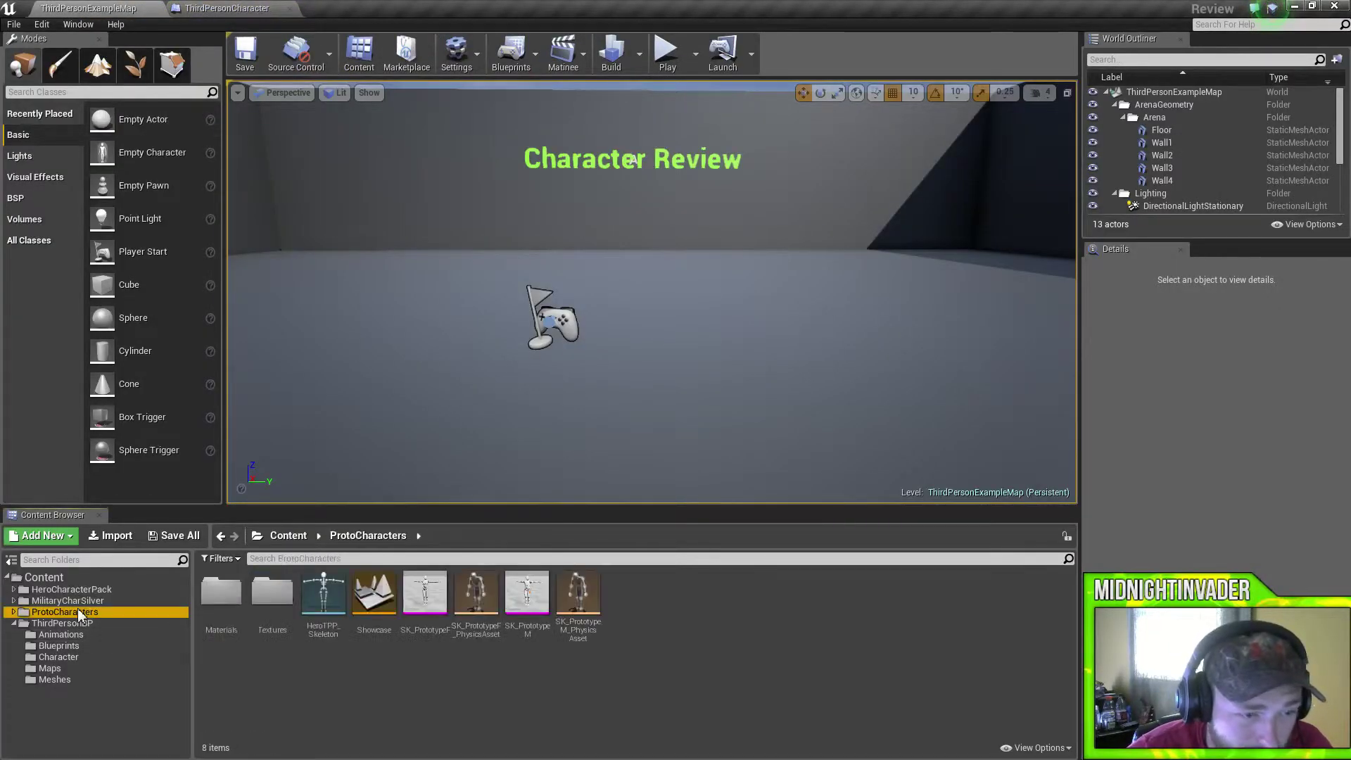
click(319, 637)
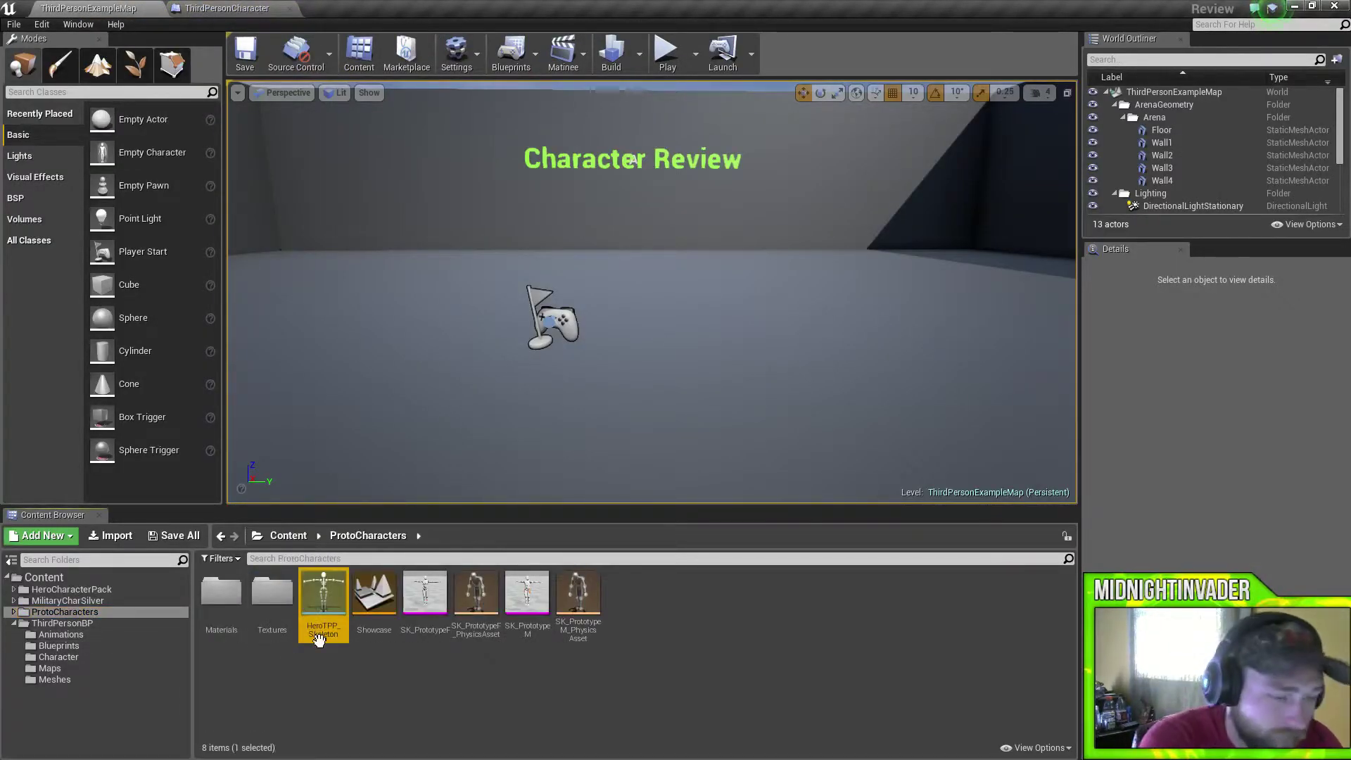
key(Delete)
click(555, 585)
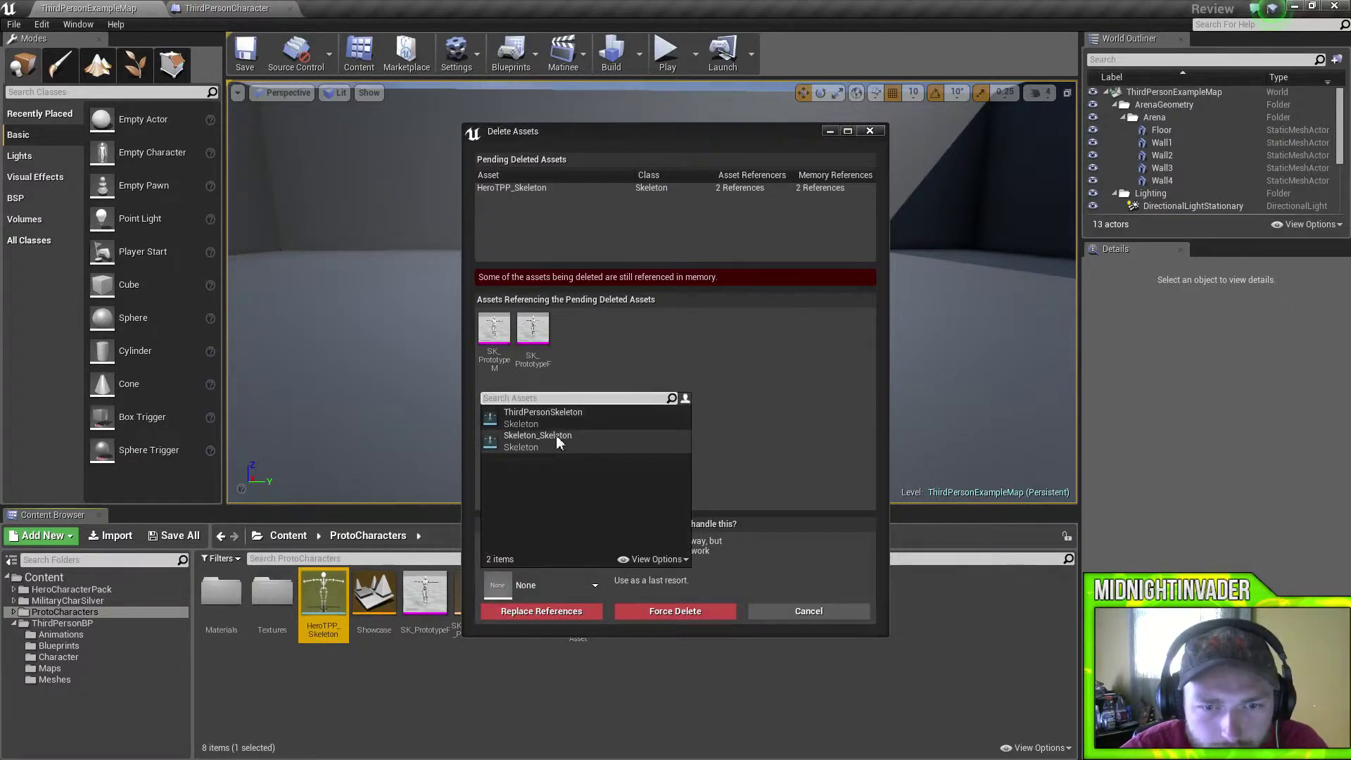
click(573, 421)
click(568, 612)
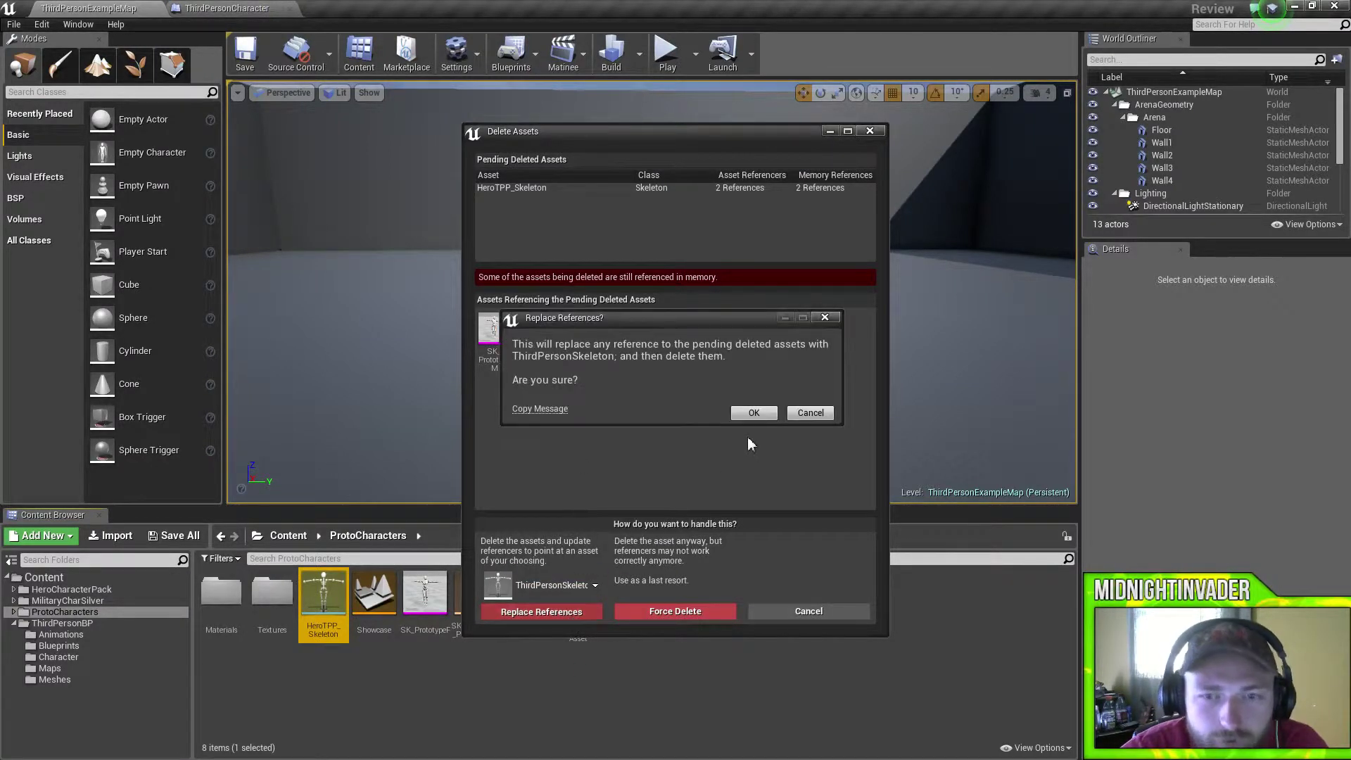
click(749, 413)
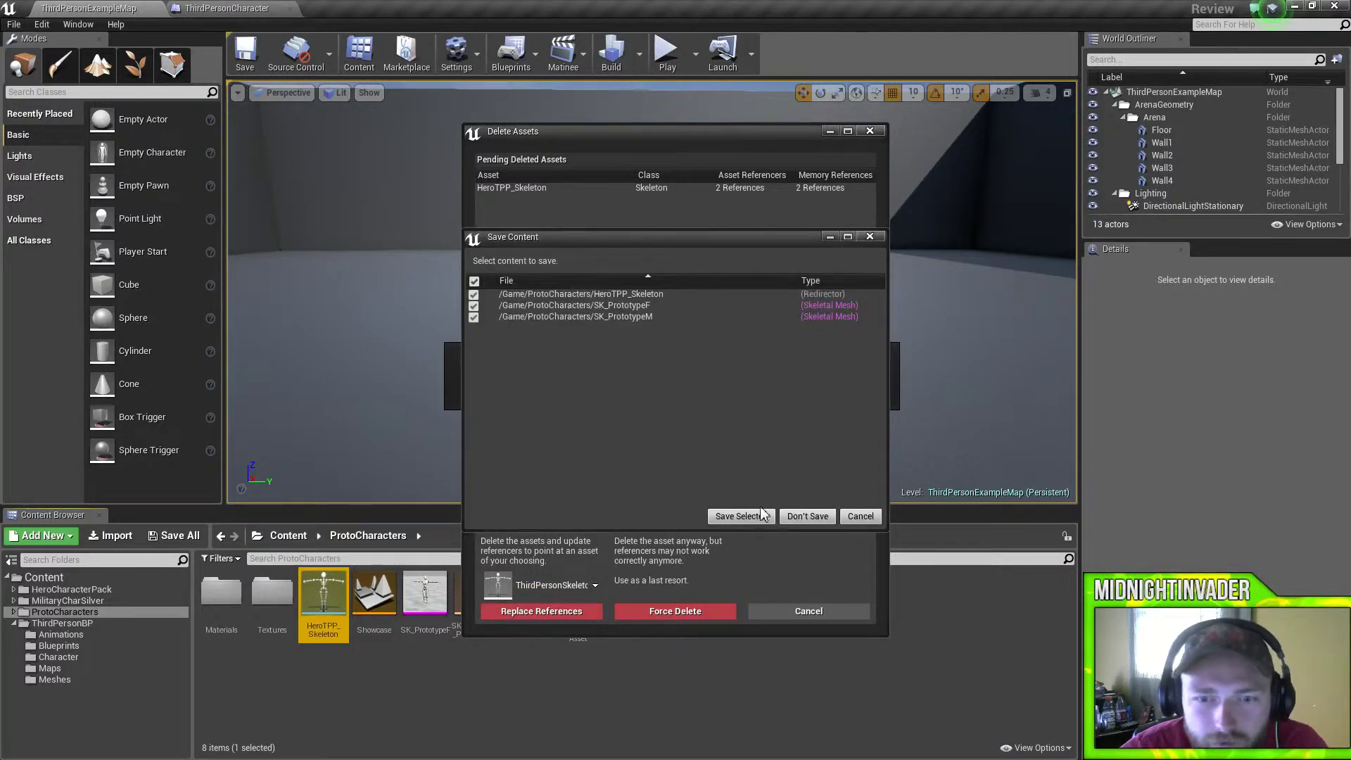
click(739, 517)
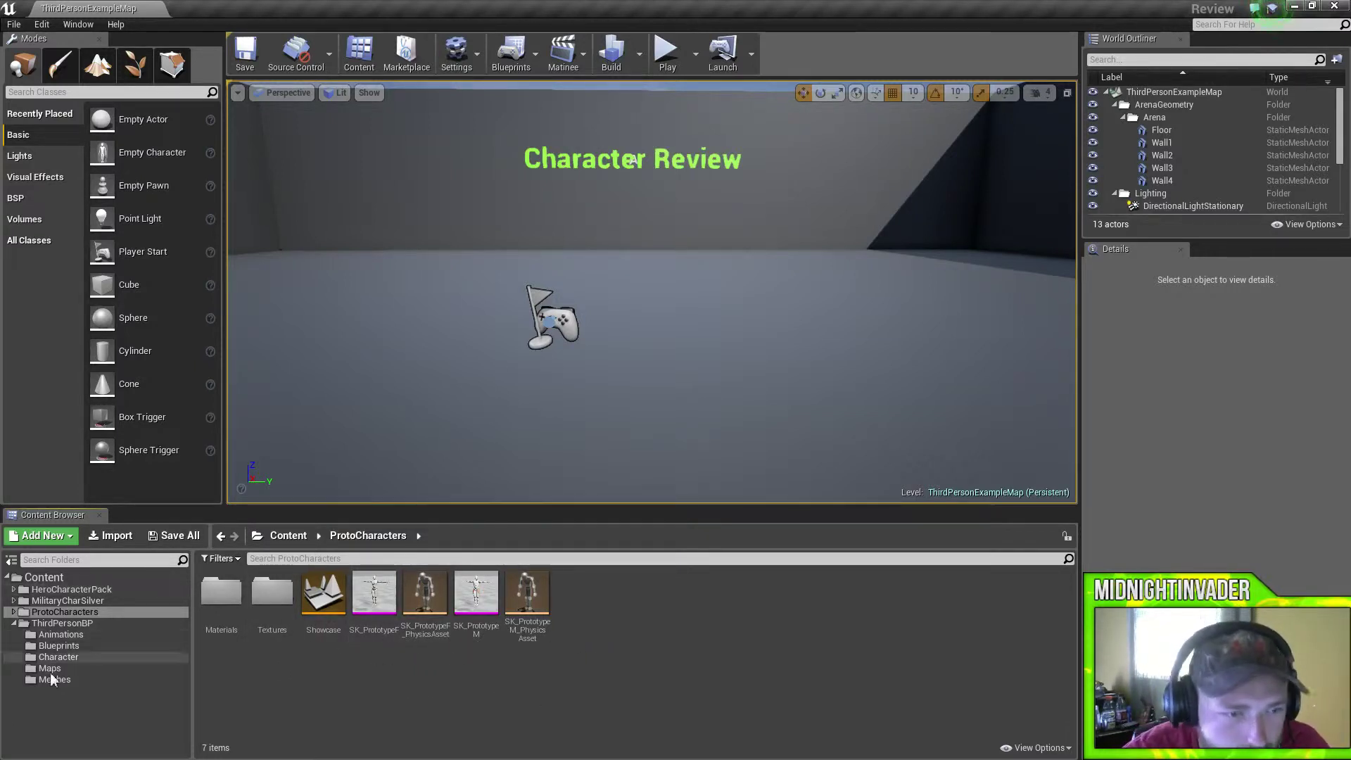
In the ThirdPersonCharacter blueprint, set the inherited Mesh component's skeletal mesh to SK_PrototypeM, then compile and save the blueprint.
click(90, 648)
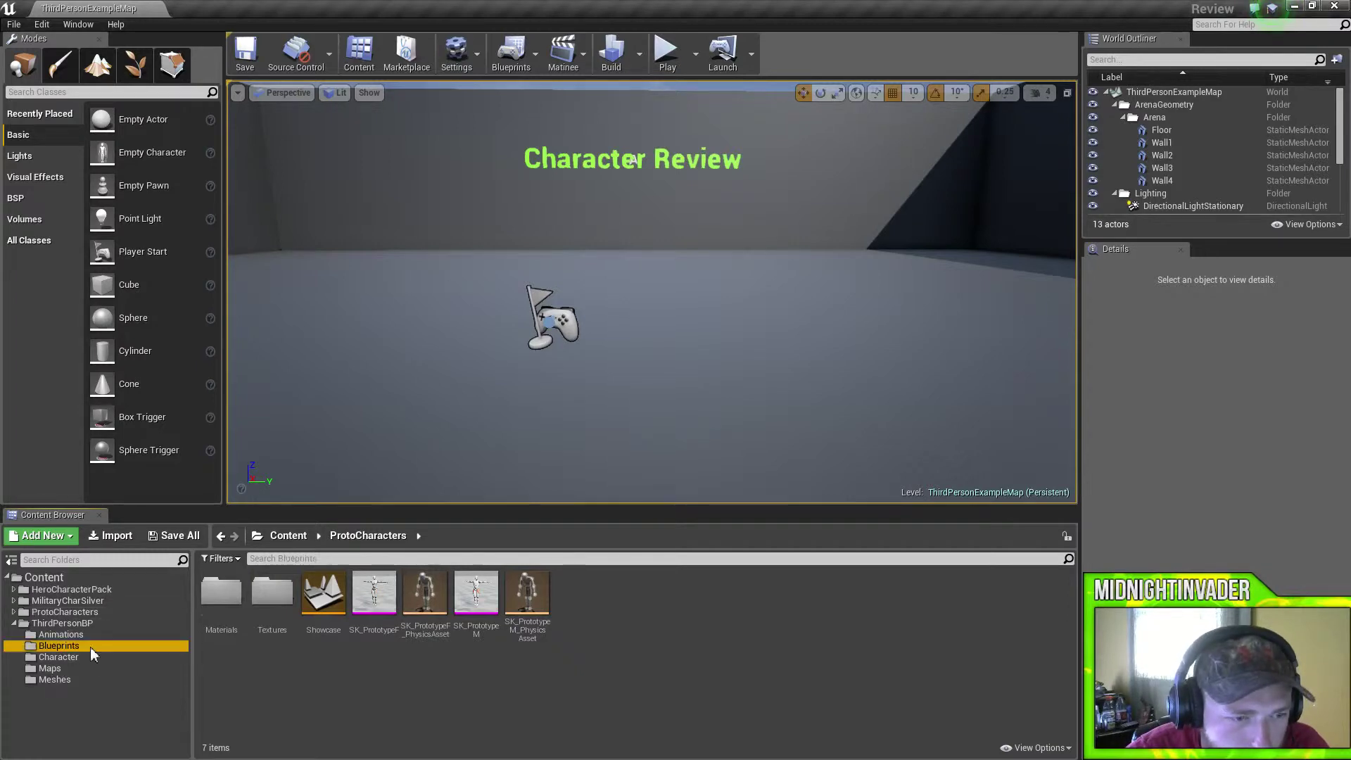
double_click(221, 593)
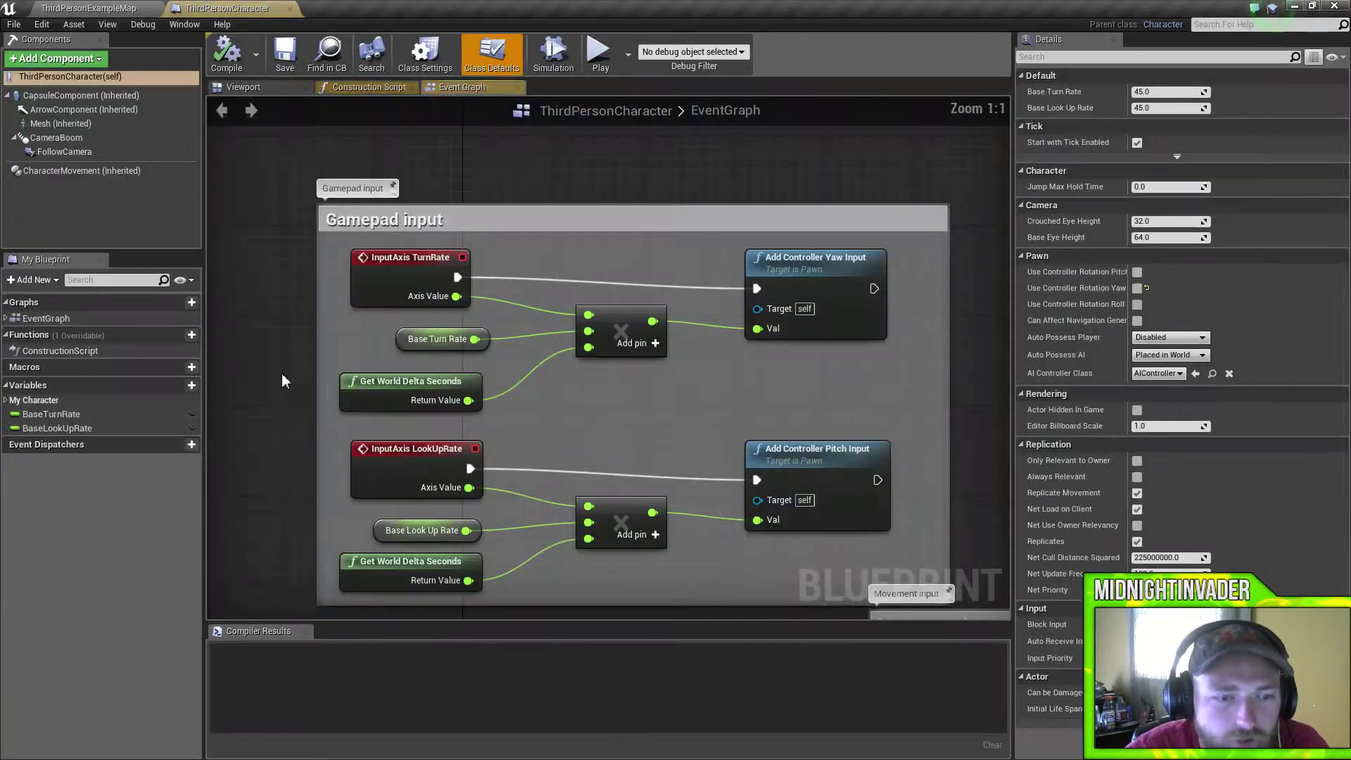
click(60, 123)
click(1230, 348)
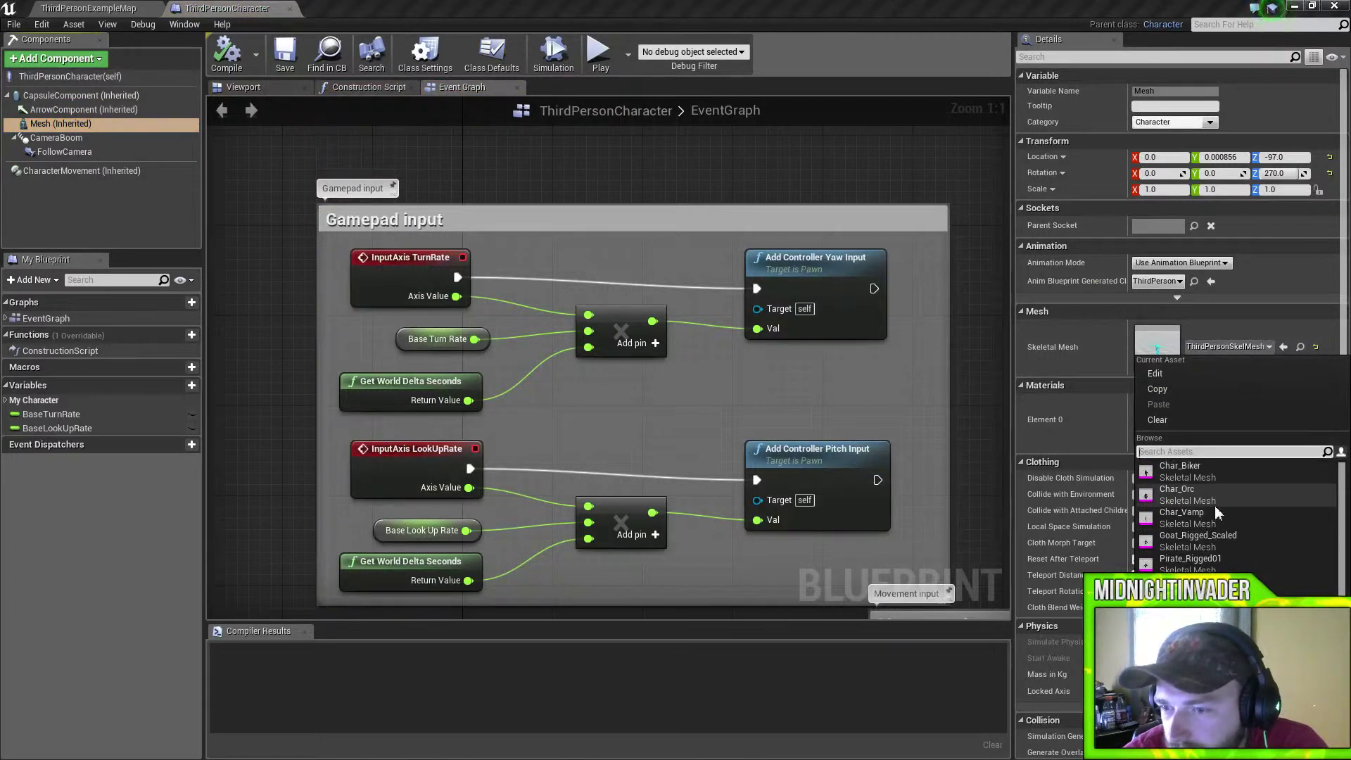
scroll(1216, 514, down, 1)
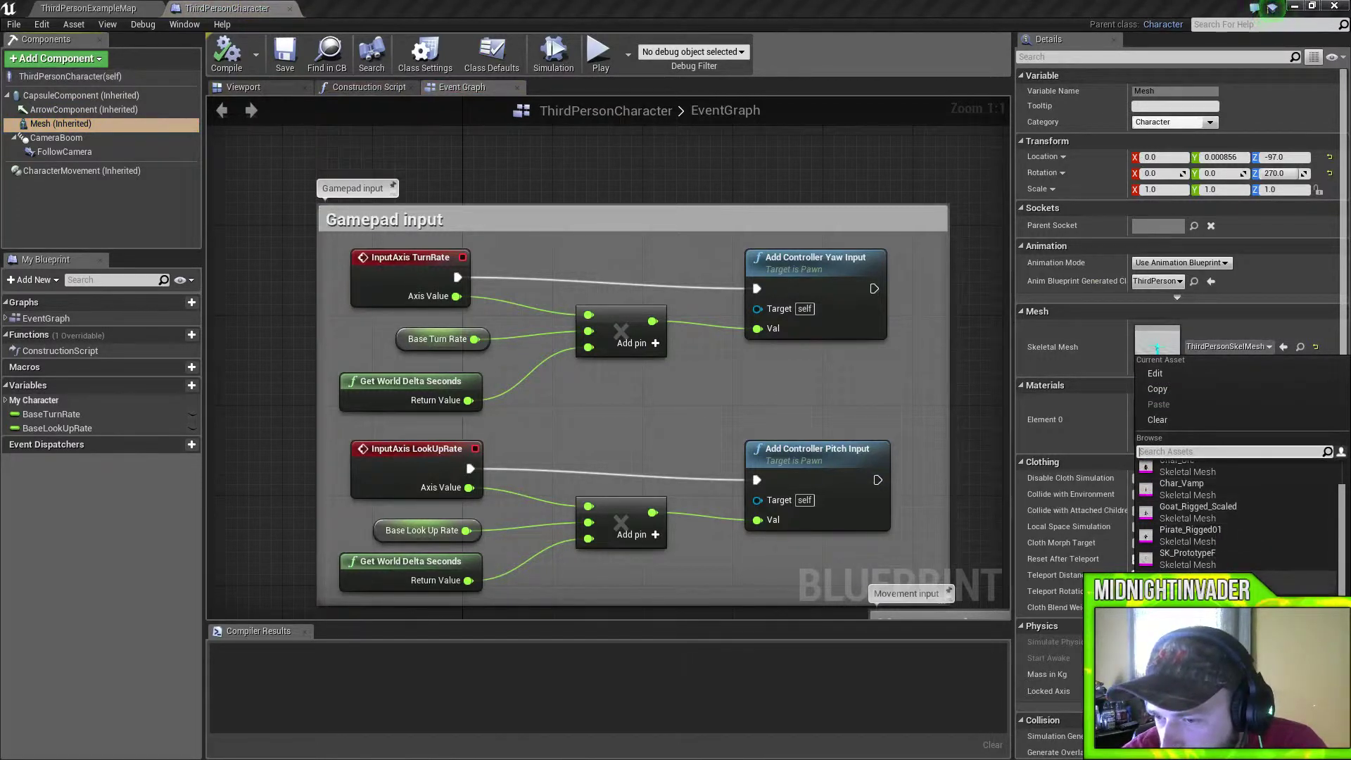
scroll(1216, 513, up, 1)
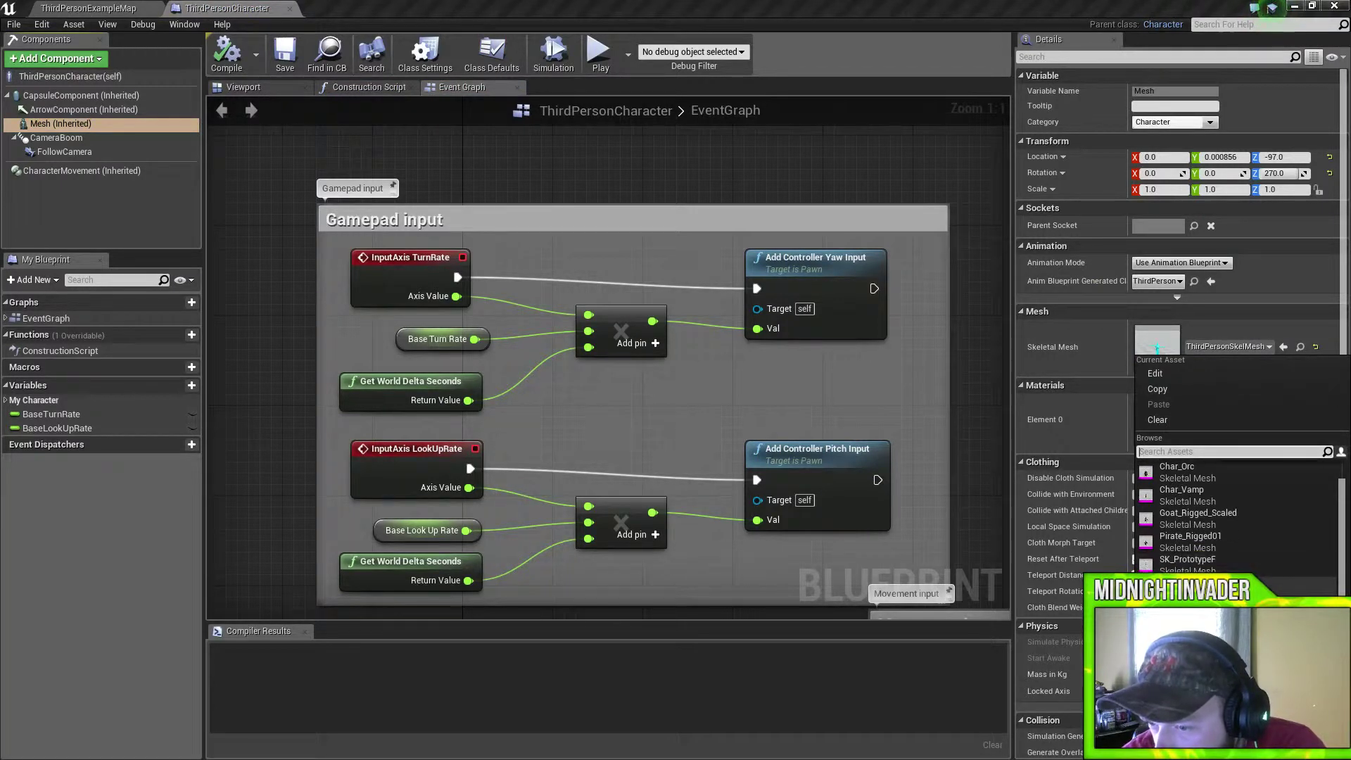
click(1197, 587)
click(226, 53)
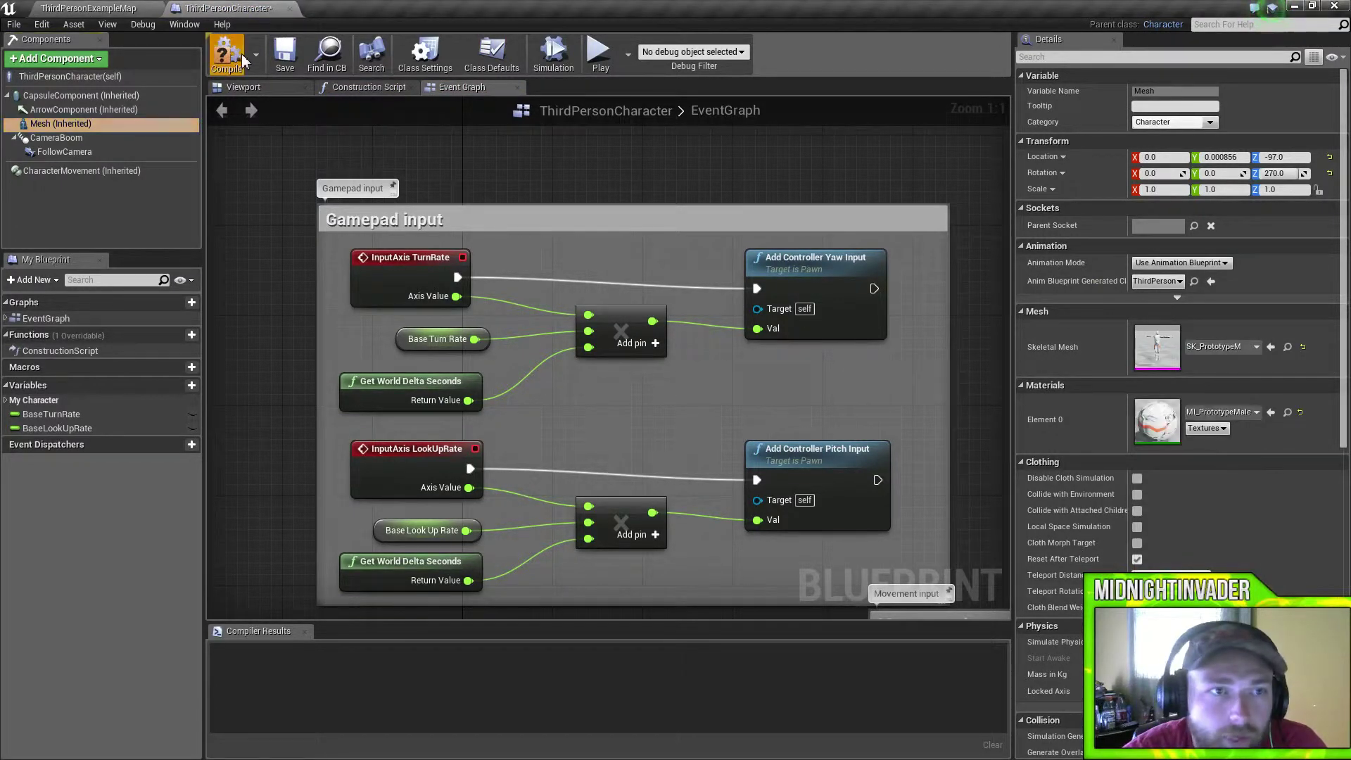
click(285, 53)
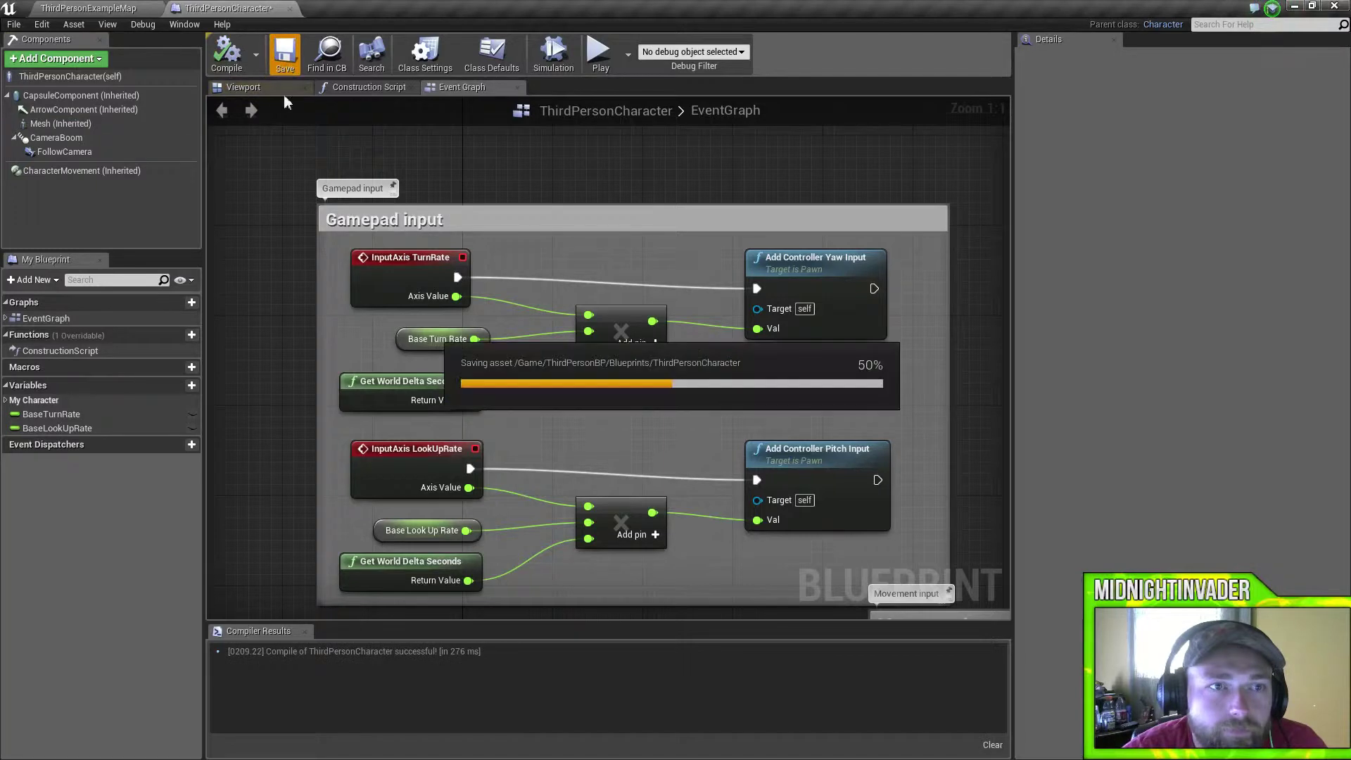
Playtest the level by running and jumping with the character to check its animations, and end the play session.
click(112, 7)
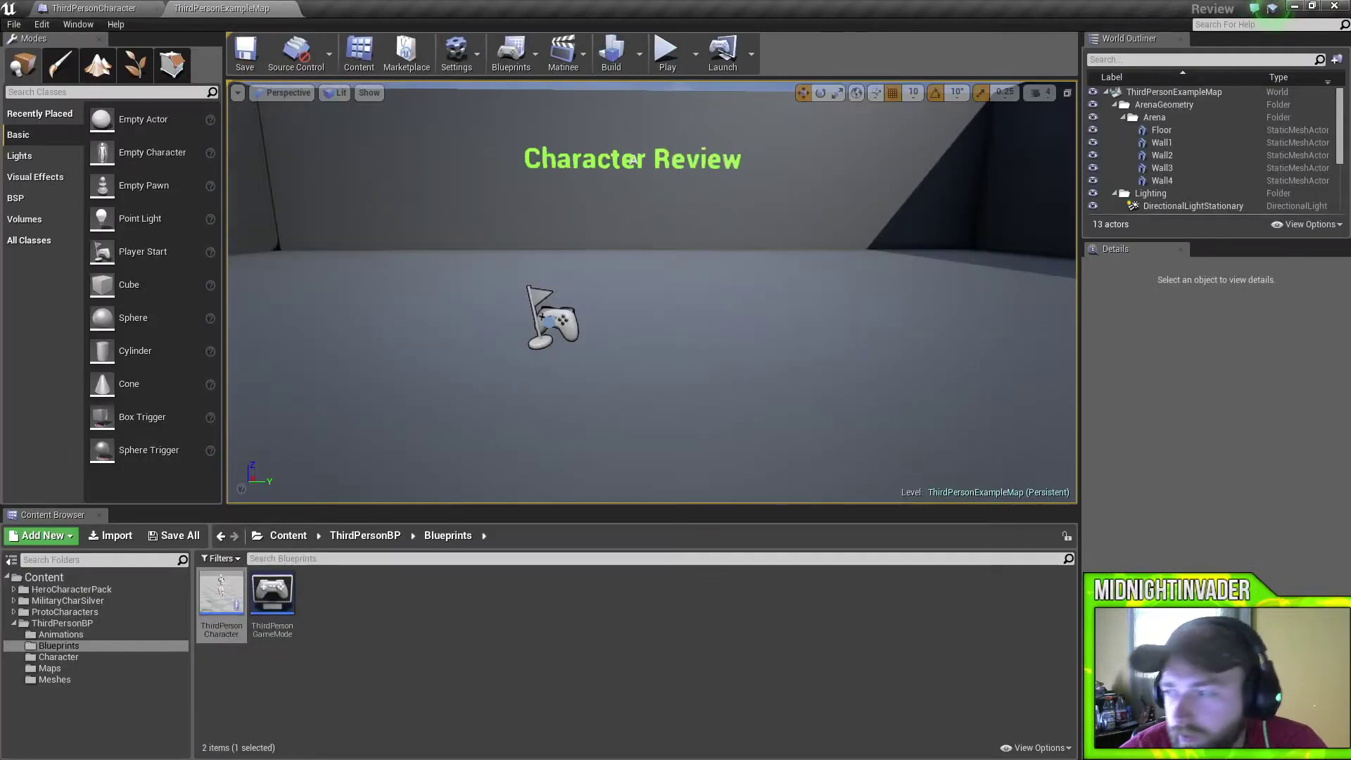
click(663, 56)
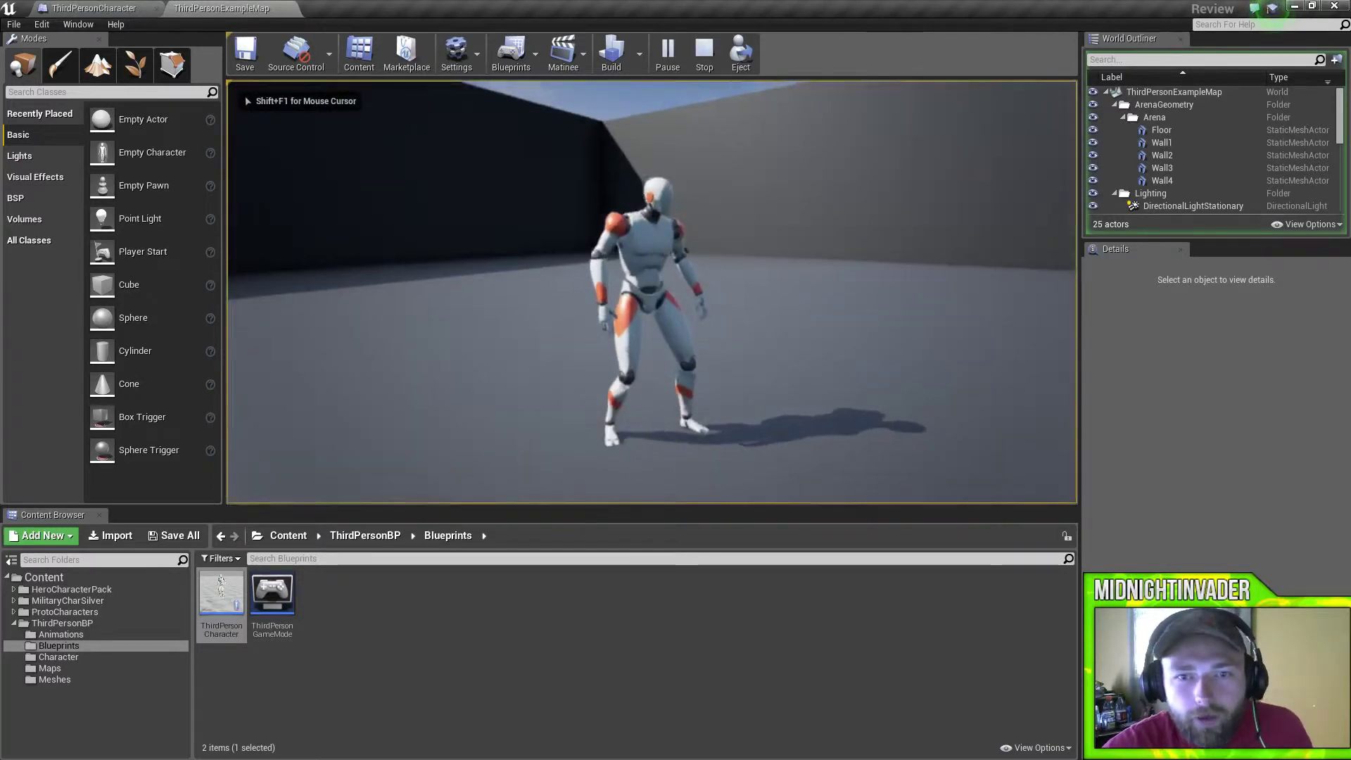
key(w)
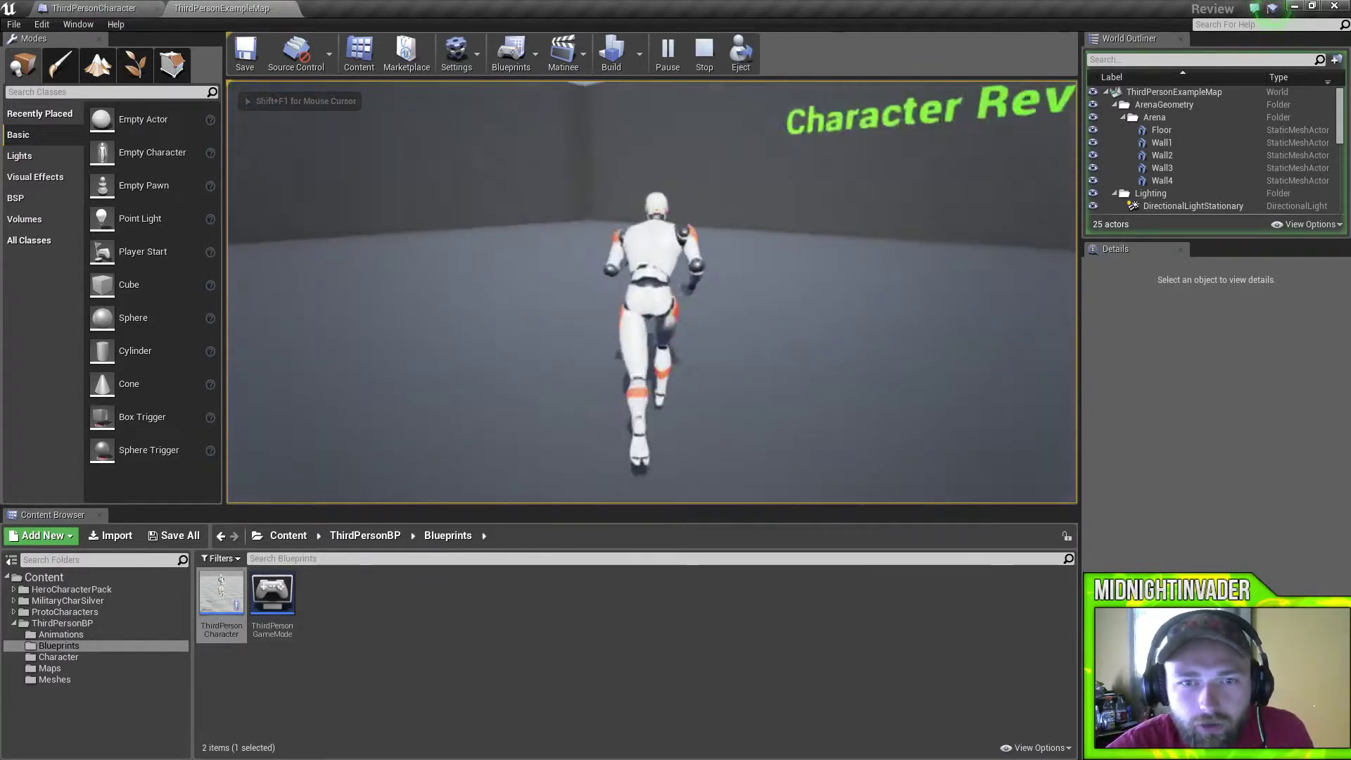
key(space)
key(w)
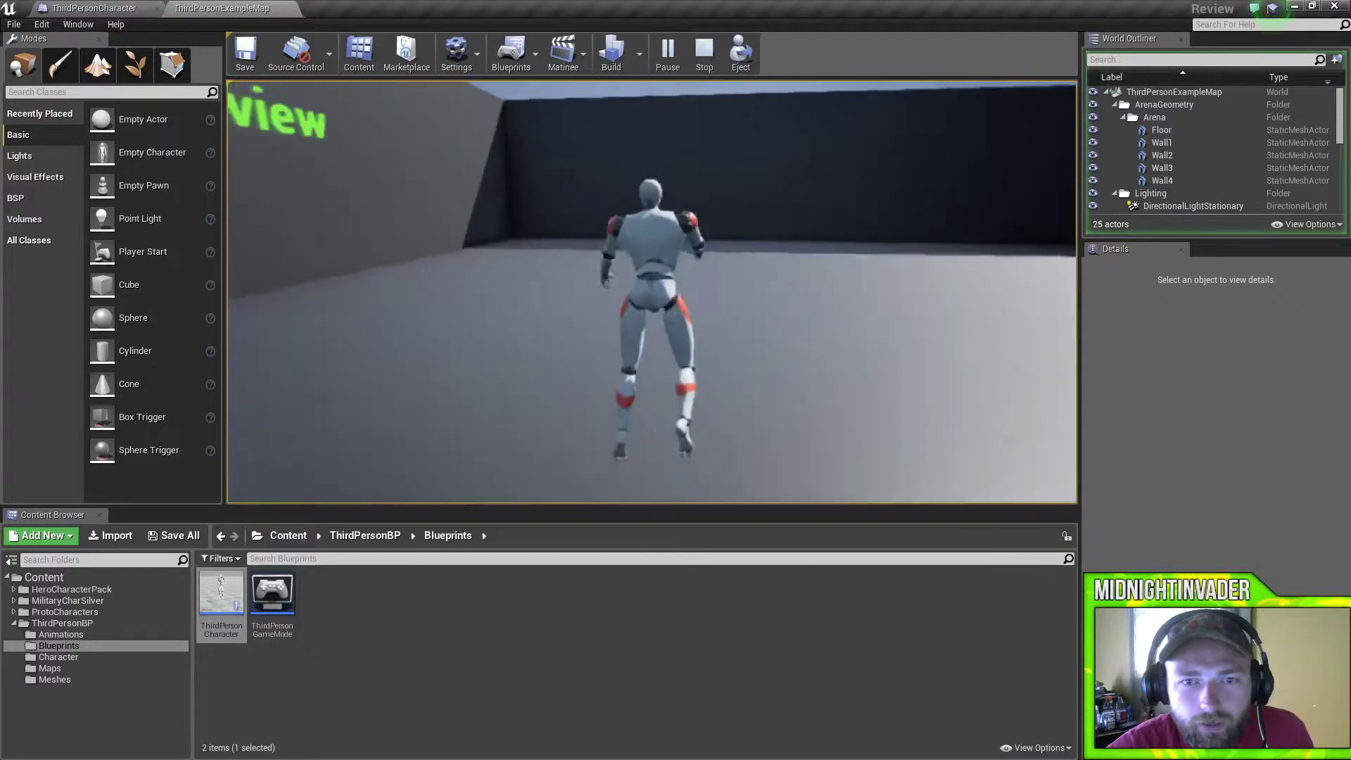
key(space)
key(s)
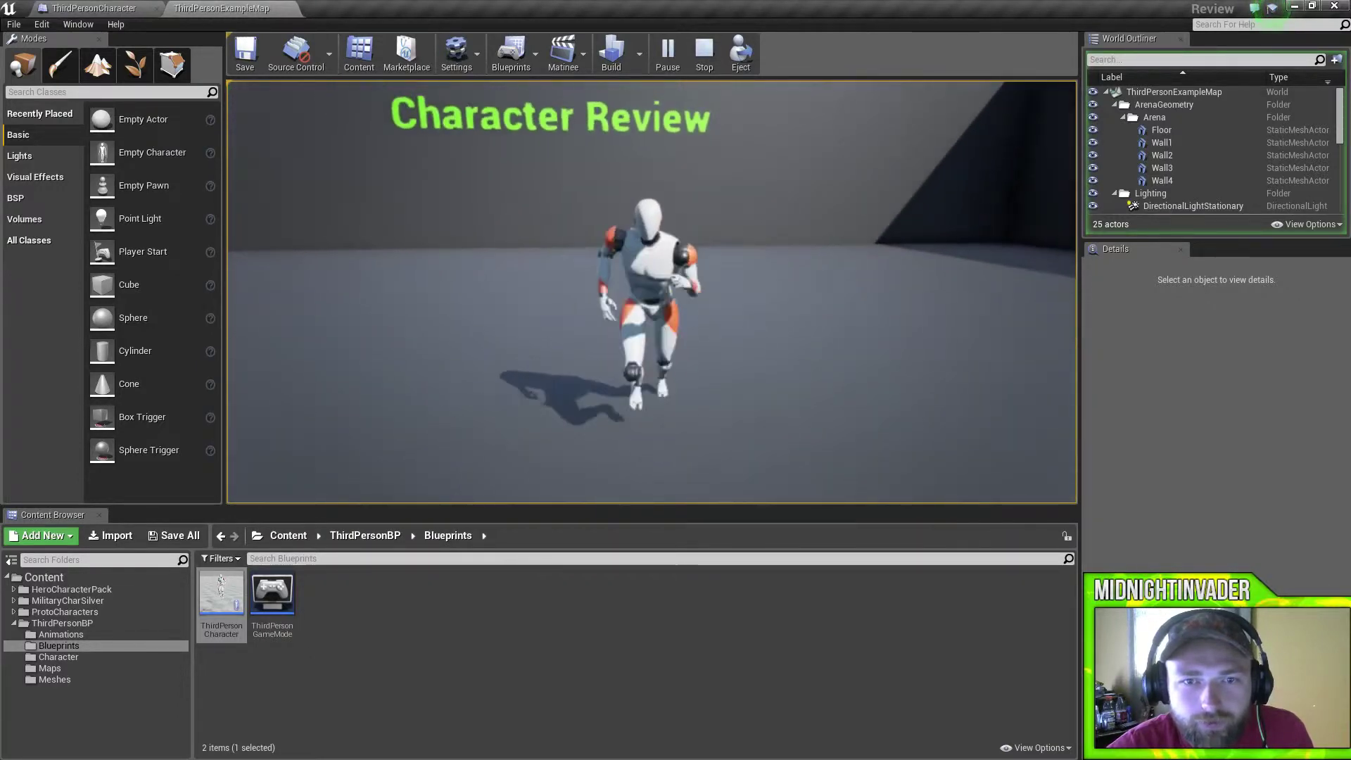
key(w)
key(s)
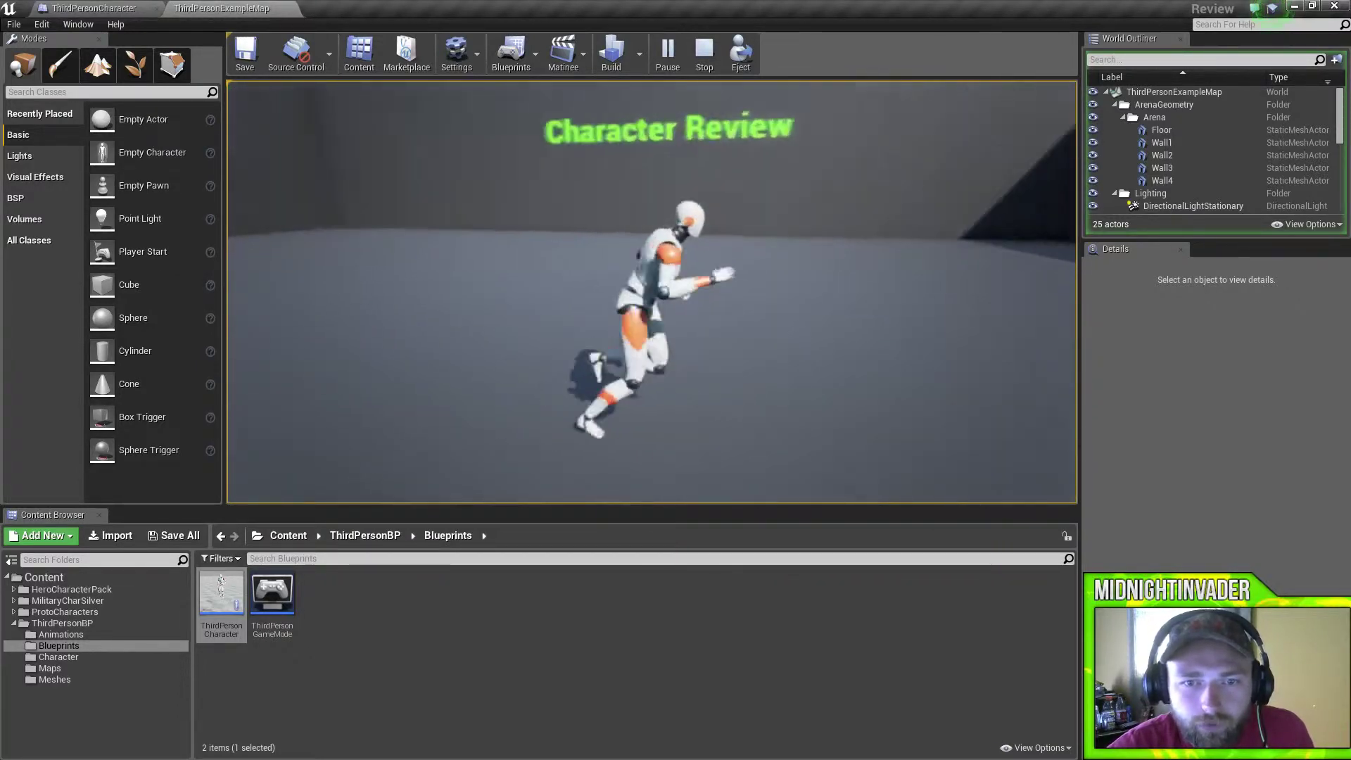
key(w)
key(s)
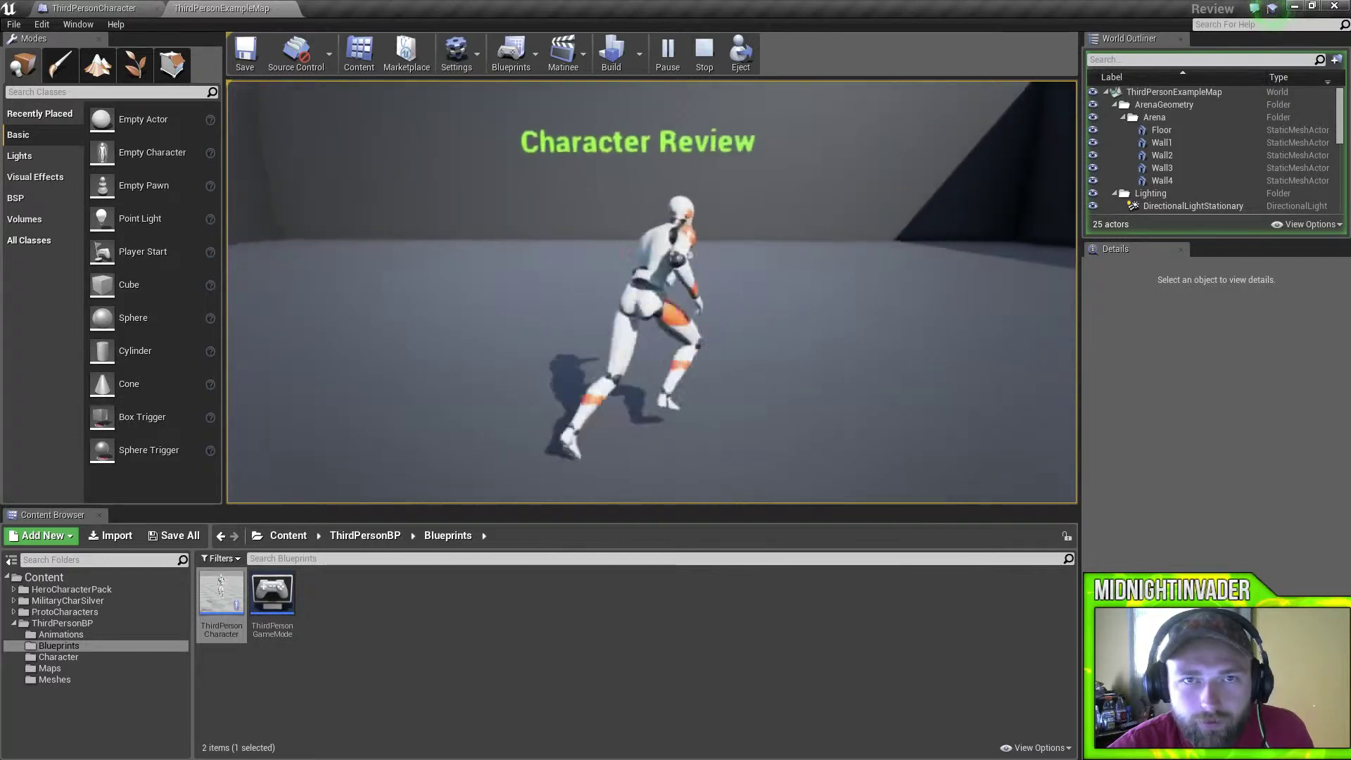
key(space)
key(Escape)
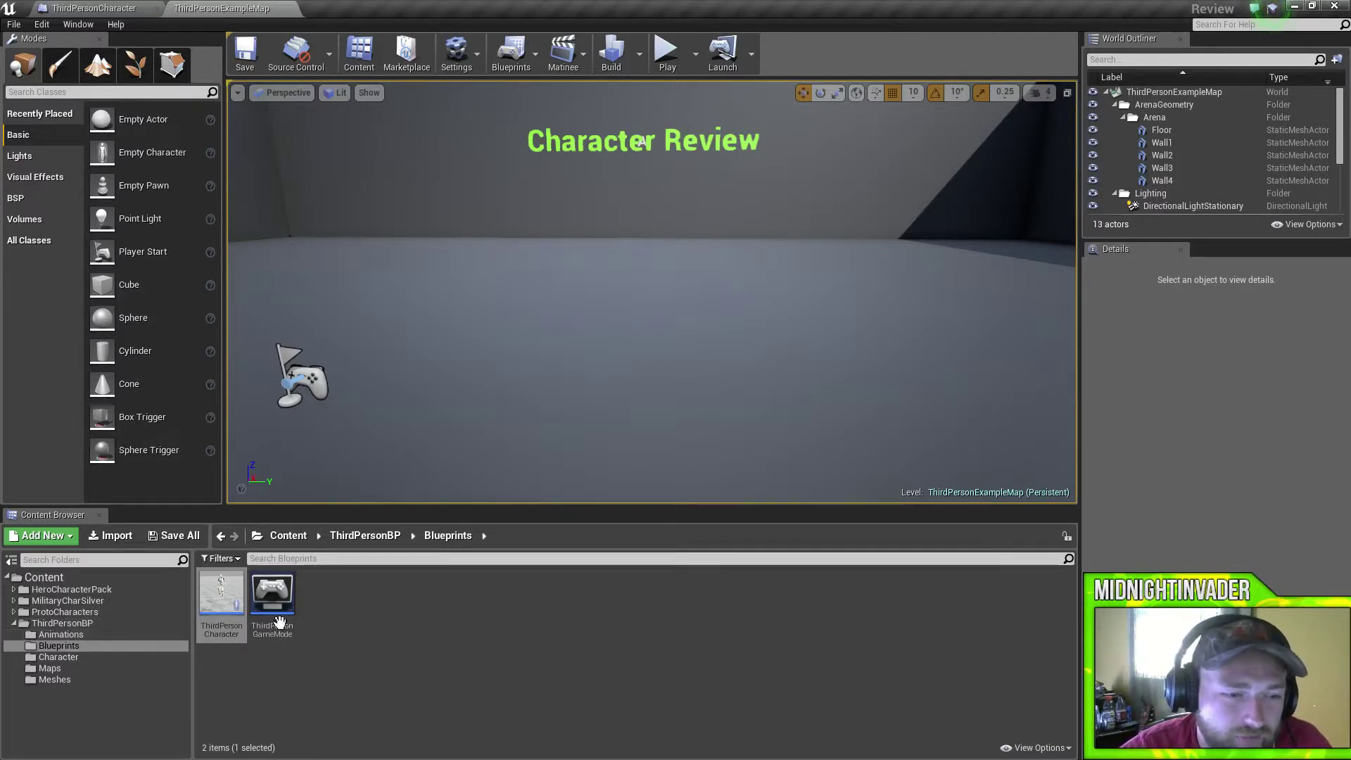
In the ThirdPersonCharacter blueprint, set the inherited Mesh component's skeletal mesh to SK_PrototypeF, then compile and save the blueprint.
double_click(223, 595)
click(75, 114)
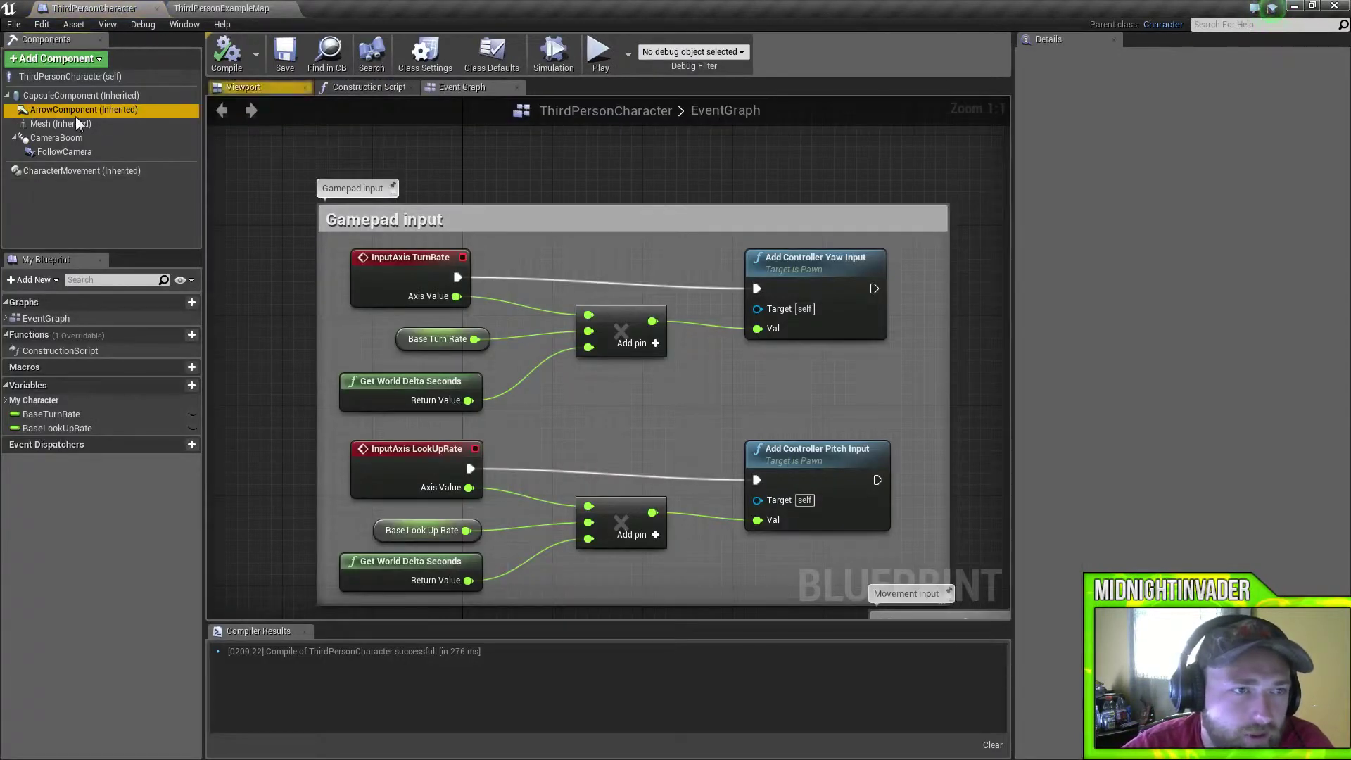
click(73, 124)
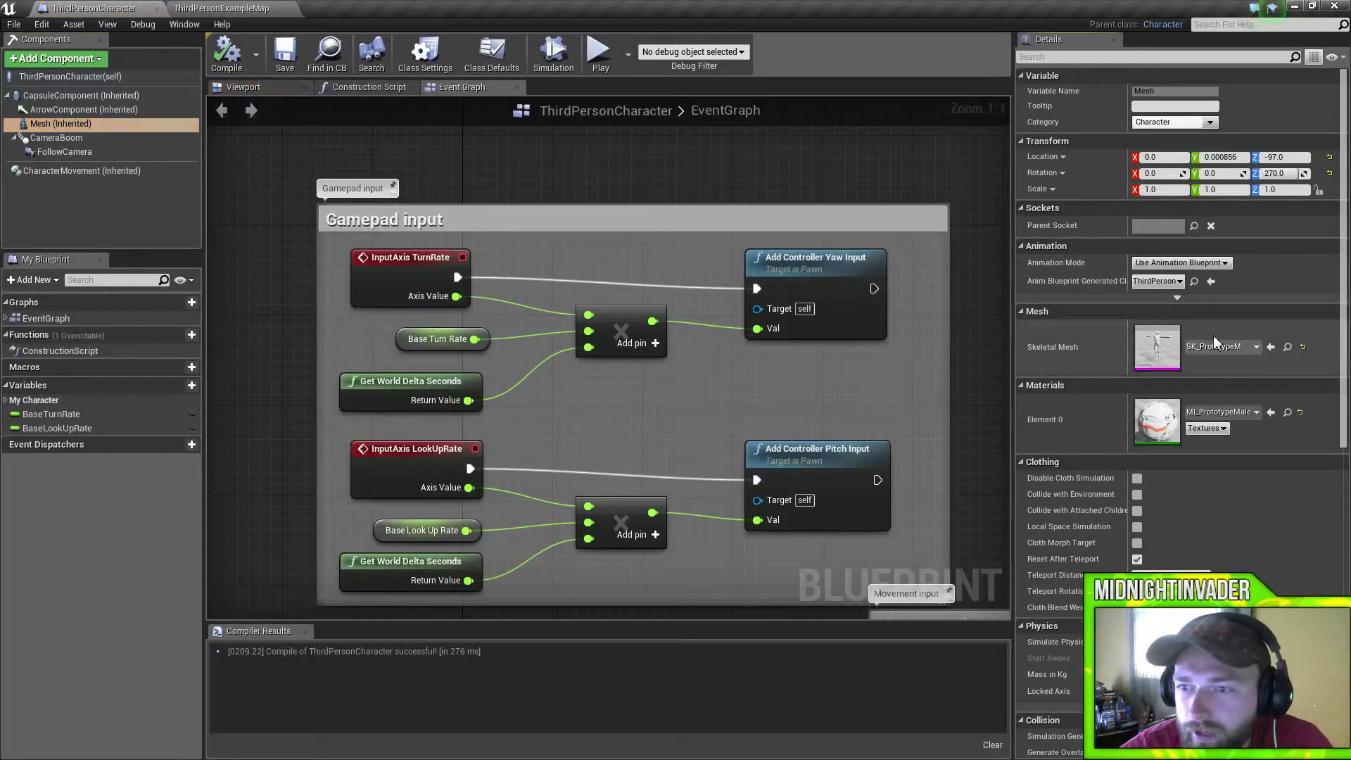
click(1218, 346)
click(1189, 530)
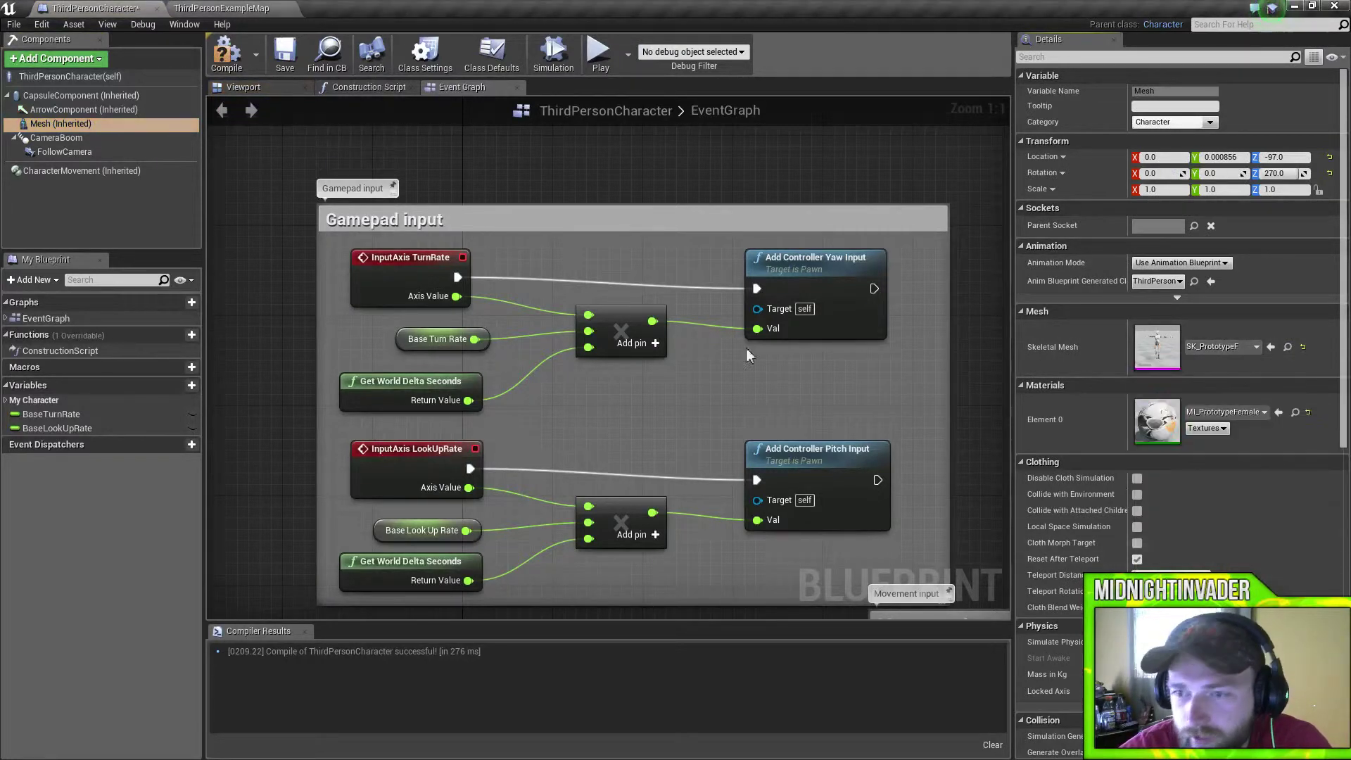
click(227, 55)
click(276, 64)
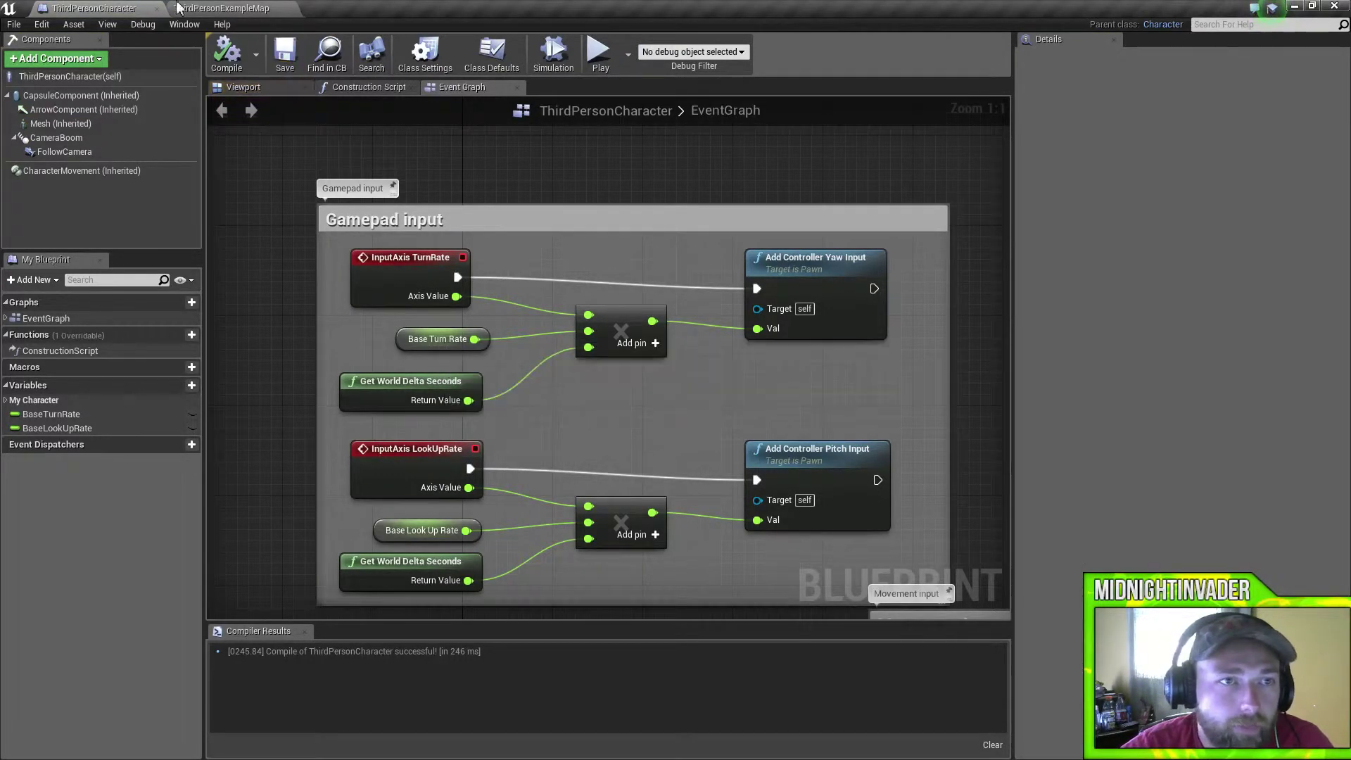
Playtest the female prototype character by running in several directions and jumping, then end the play session.
click(601, 56)
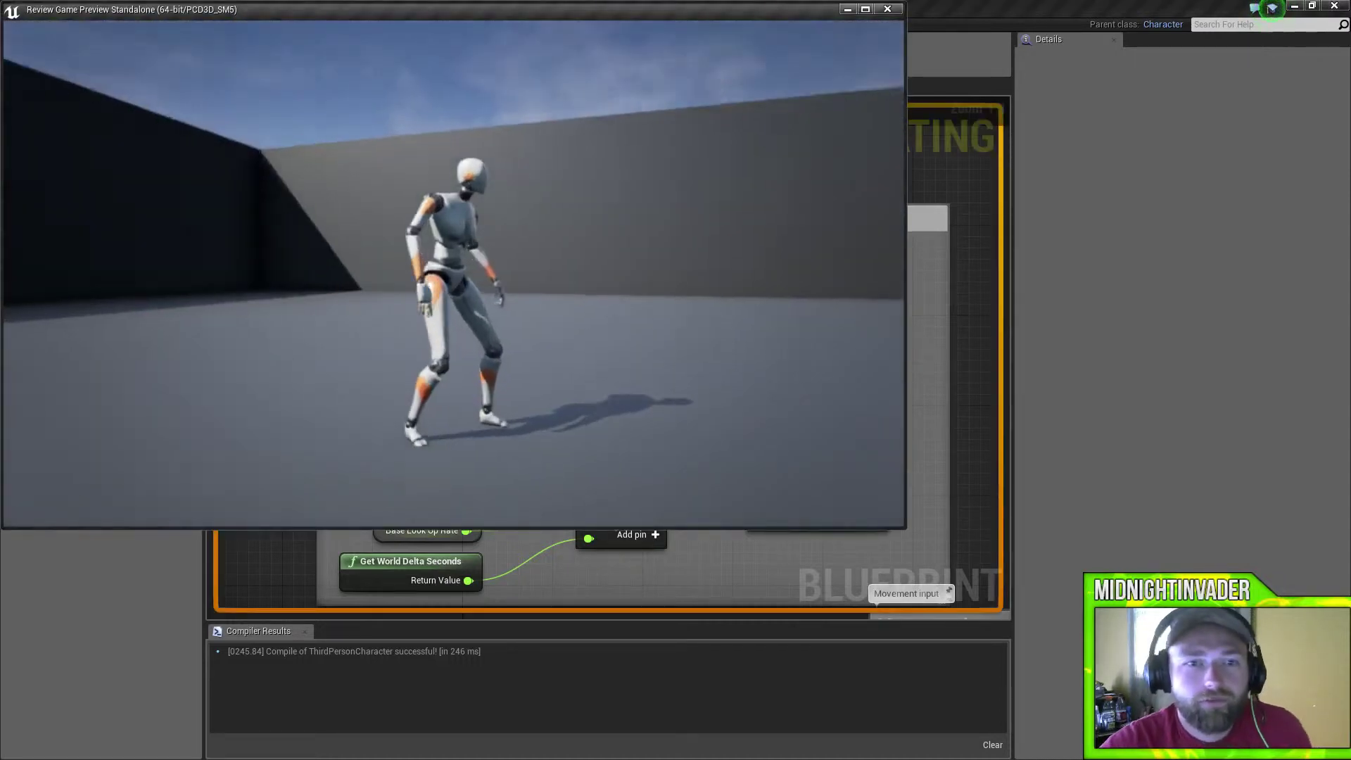
key(d)
key(a)
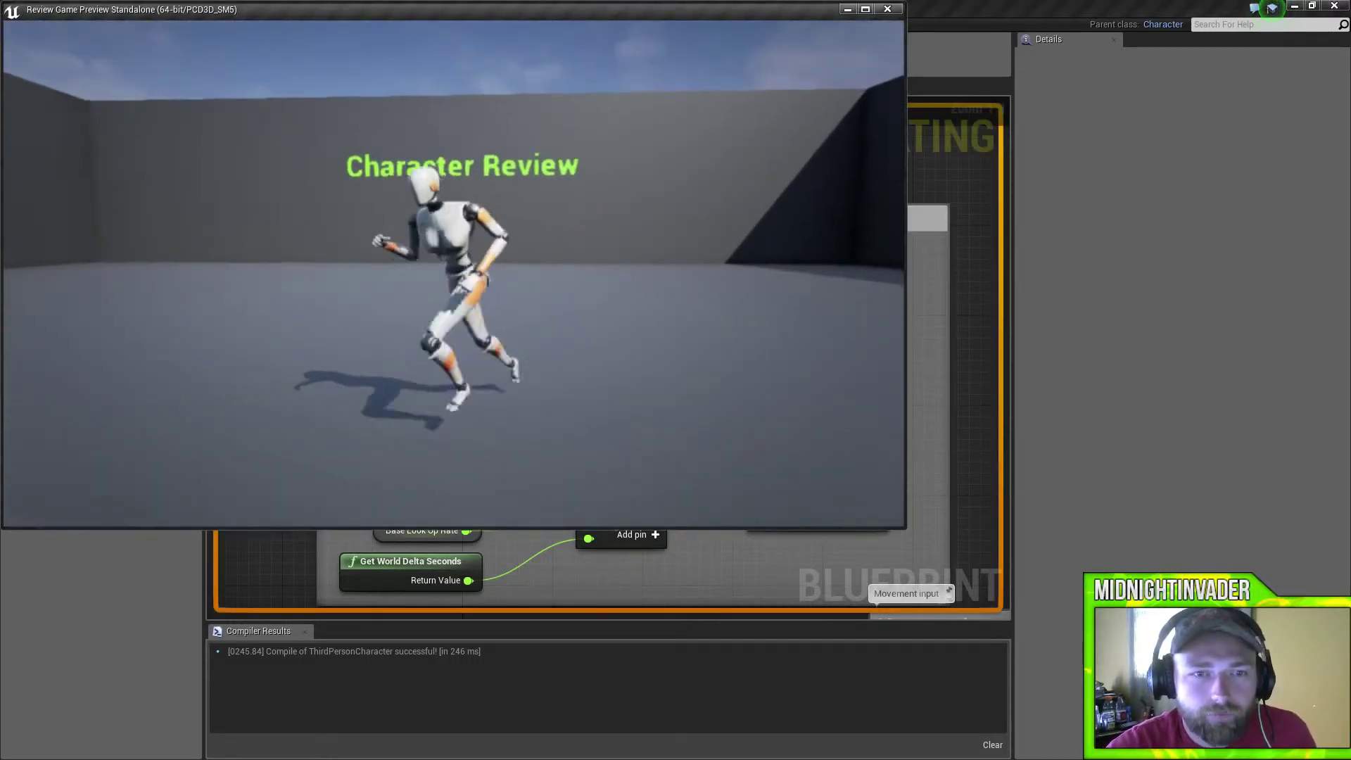
key(s)
key(a)
key(w)
key(space)
key(a)
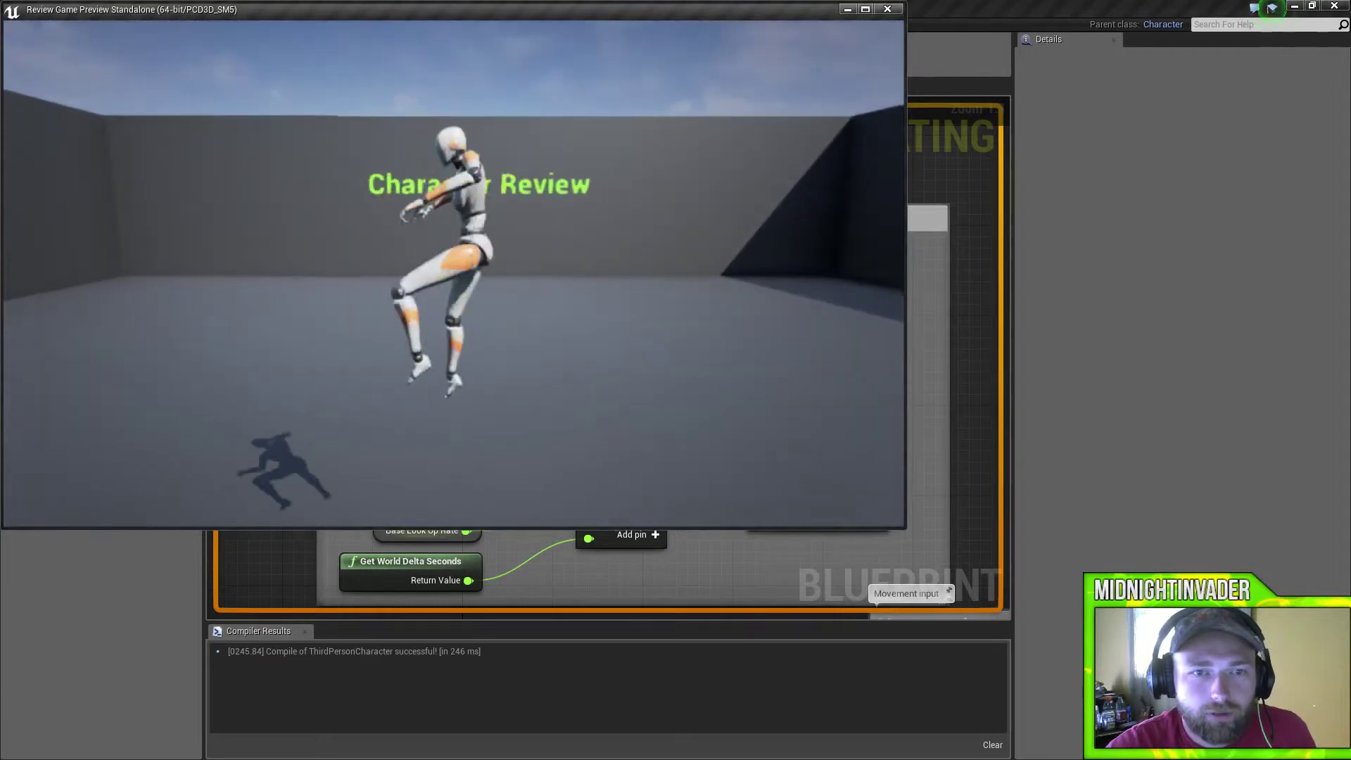
key(w)
key(s)
key(a)
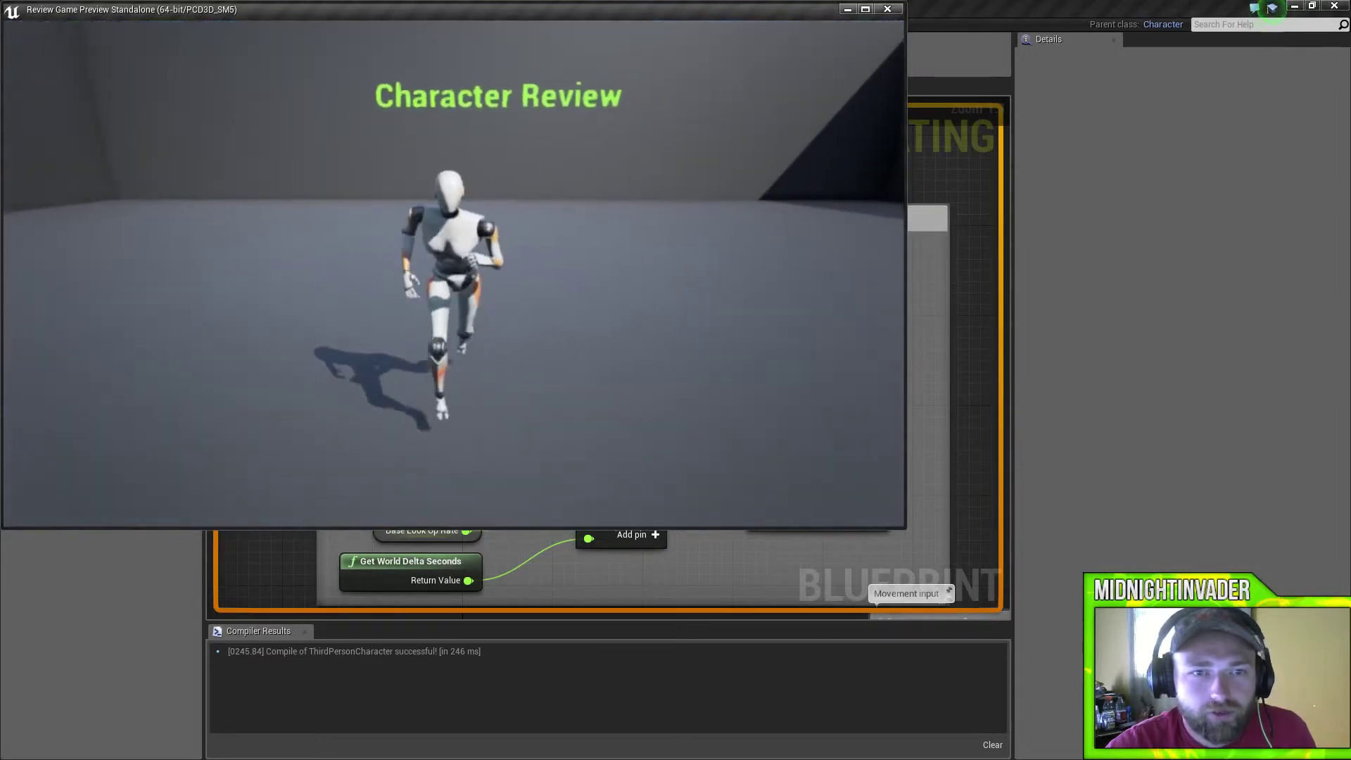
key(Escape)
Return to the level editor, open the Showcase map from the ProtoCharacters folder, and examine both prototype characters from different distances and angles.
click(201, 8)
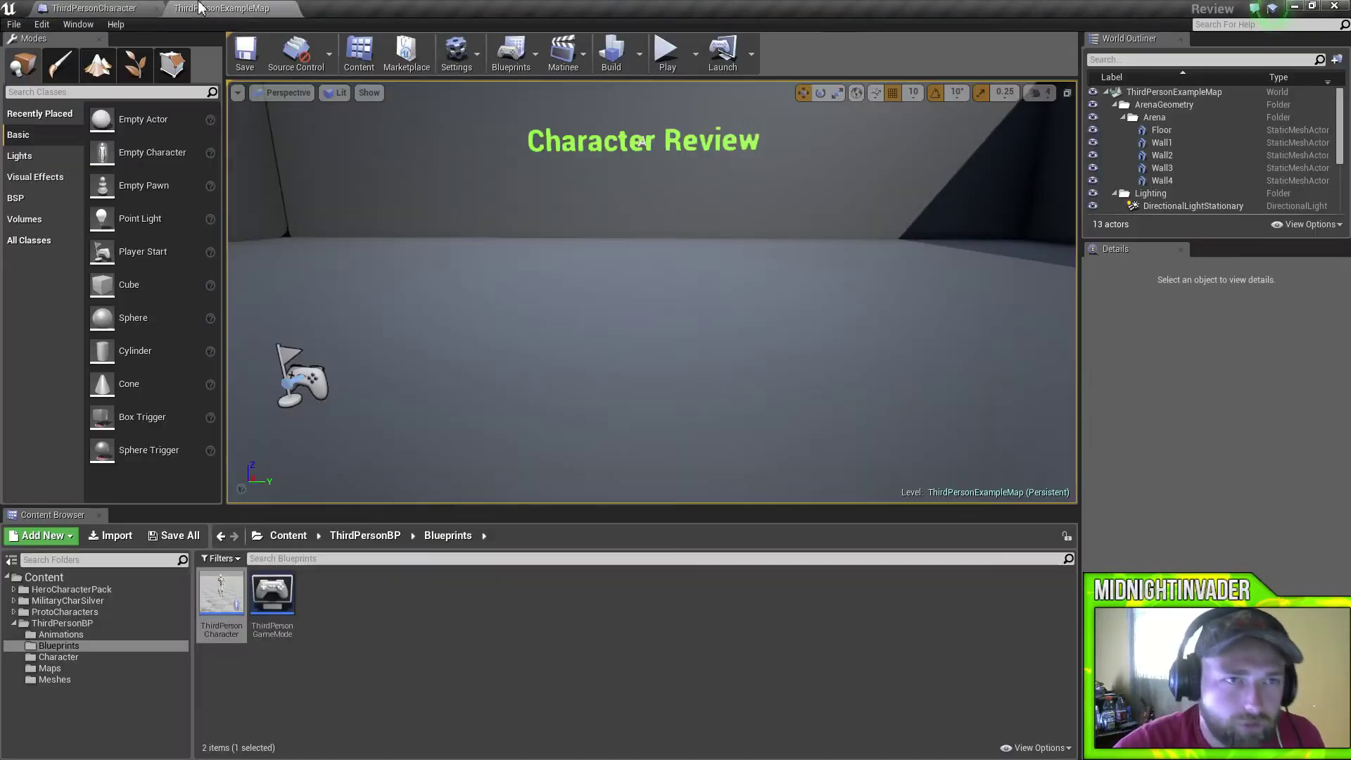
click(79, 612)
double_click(322, 618)
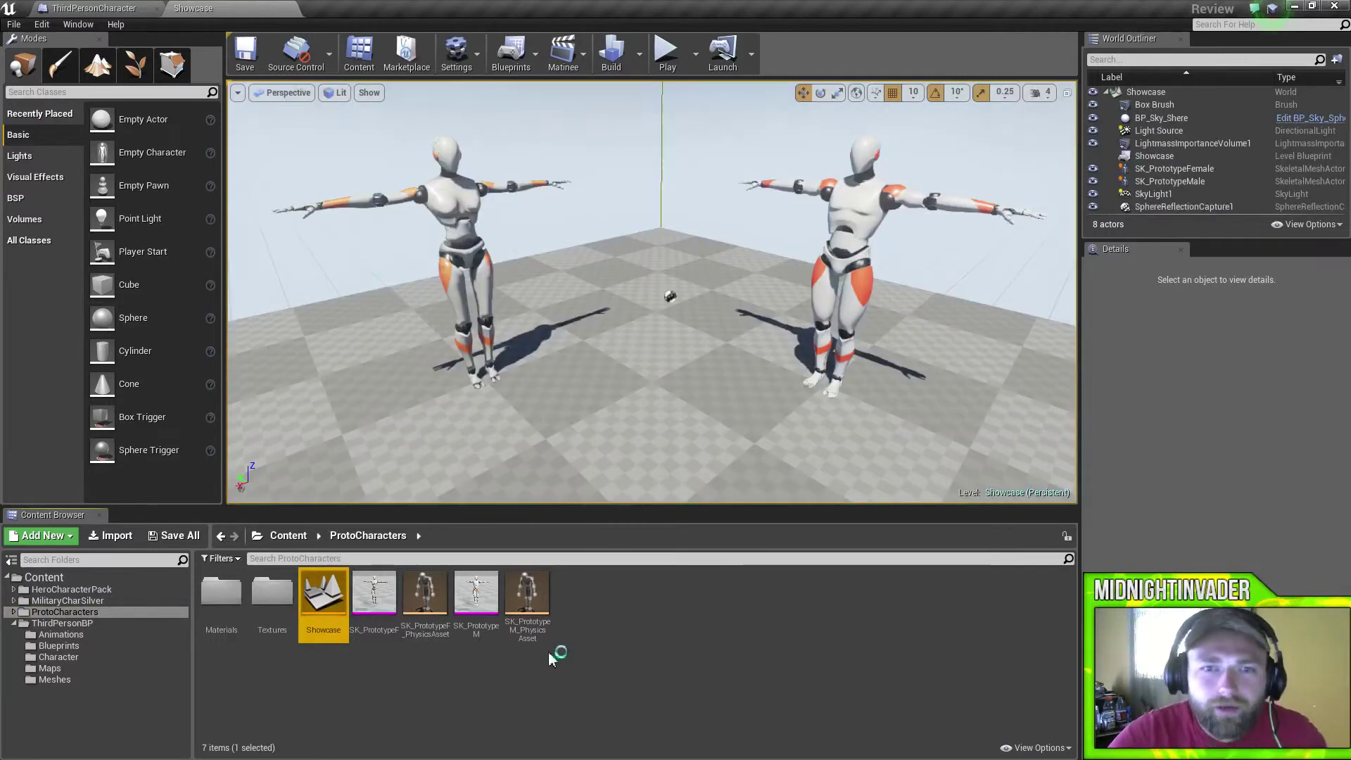
mouse_move(669, 356)
right_down()
mouse_move(605, 334)
mouse_move(689, 331)
mouse_move(704, 362)
mouse_move(837, 323)
mouse_move(760, 338)
mouse_move(774, 359)
mouse_move(894, 337)
mouse_move(739, 351)
mouse_move(760, 337)
mouse_move(667, 367)
right_up()
key(w)
key(s)
key(w)
key(a)
key(w)
key(d)
key(s)
key(w)
key(s)
key(d)
key(s)
key(w)
key(s)
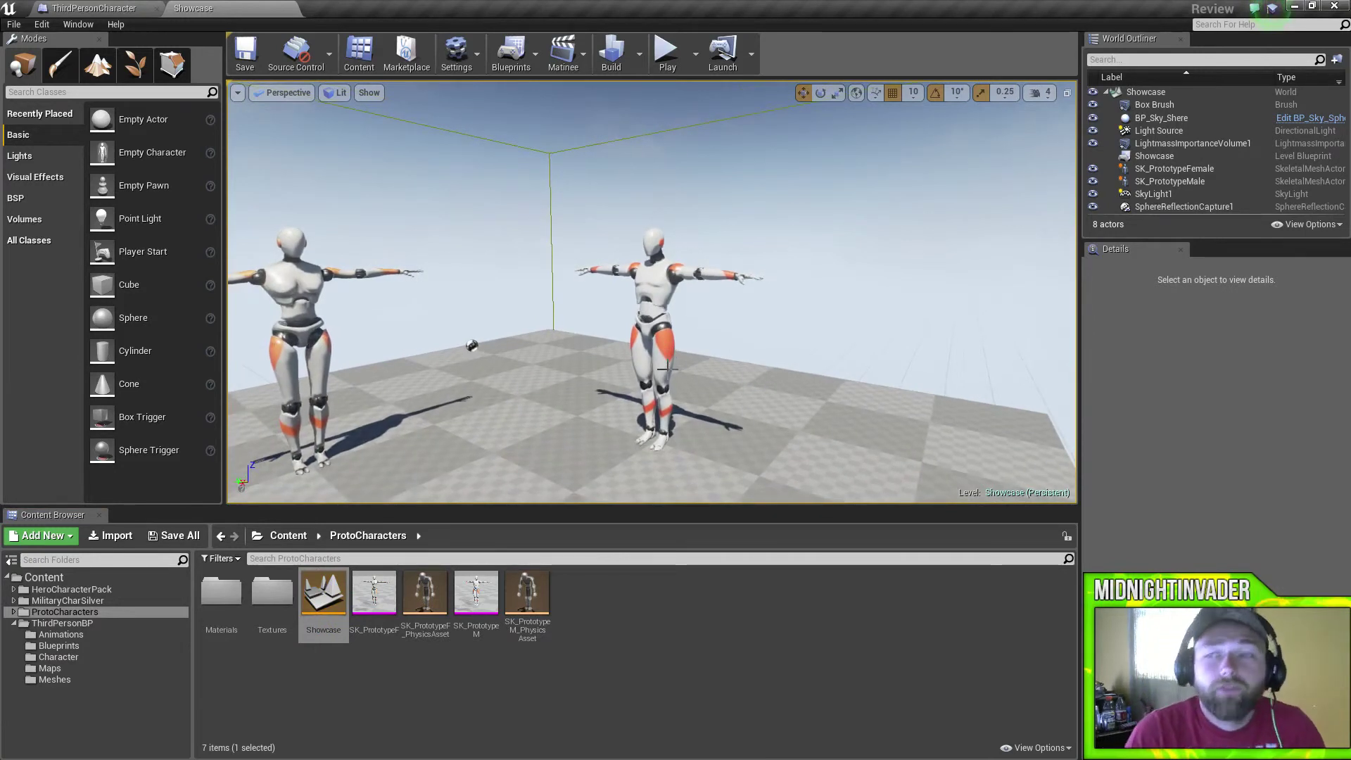